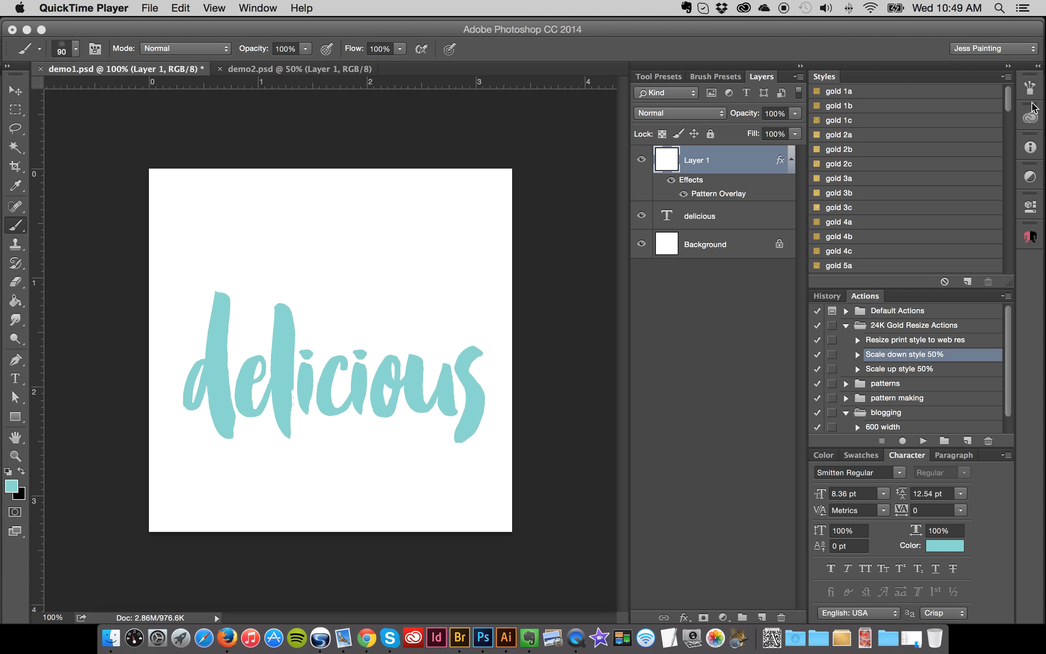
# Shift the "delicious" text layer slightly down and to the left on the canvas
pyautogui.moveTo(1009, 104); pyautogui.dragTo(992, 34)
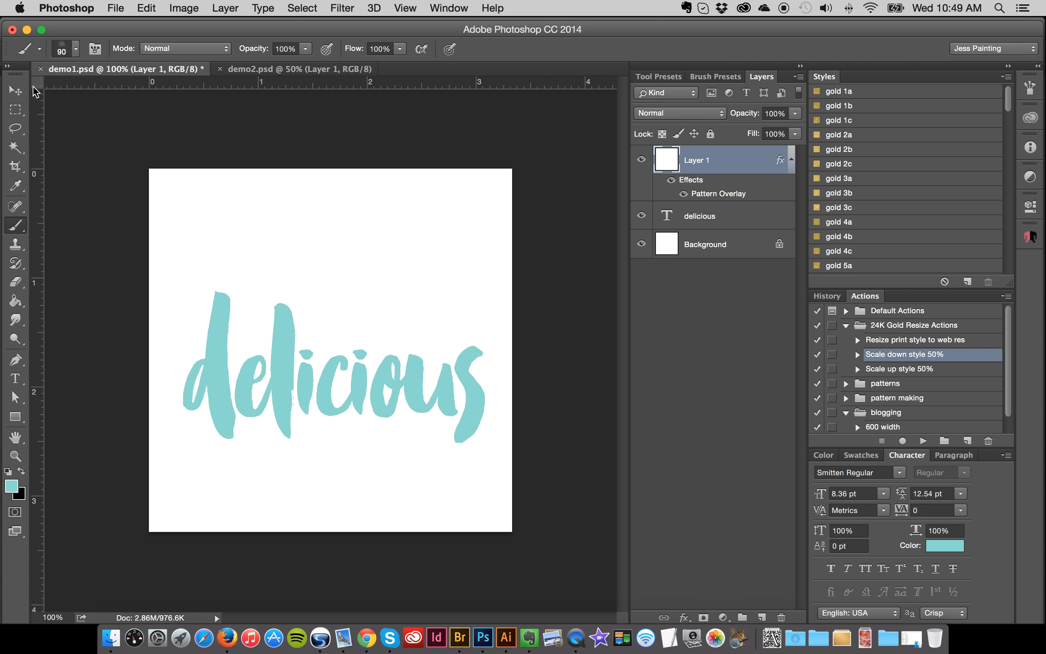
pyautogui.click(7, 86)
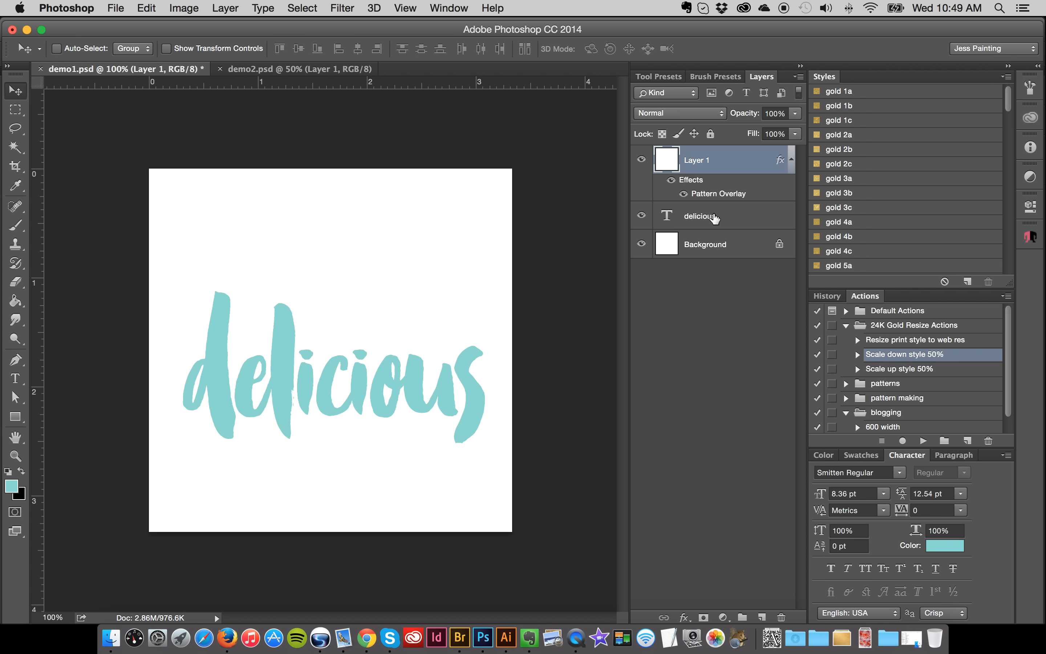
pyautogui.click(687, 224)
pyautogui.click(641, 215)
pyautogui.click(642, 215)
pyautogui.moveTo(358, 370)
pyautogui.mouseDown()
pyautogui.moveTo(346, 359)
pyautogui.moveTo(357, 391)
pyautogui.moveTo(345, 388)
pyautogui.mouseUp()
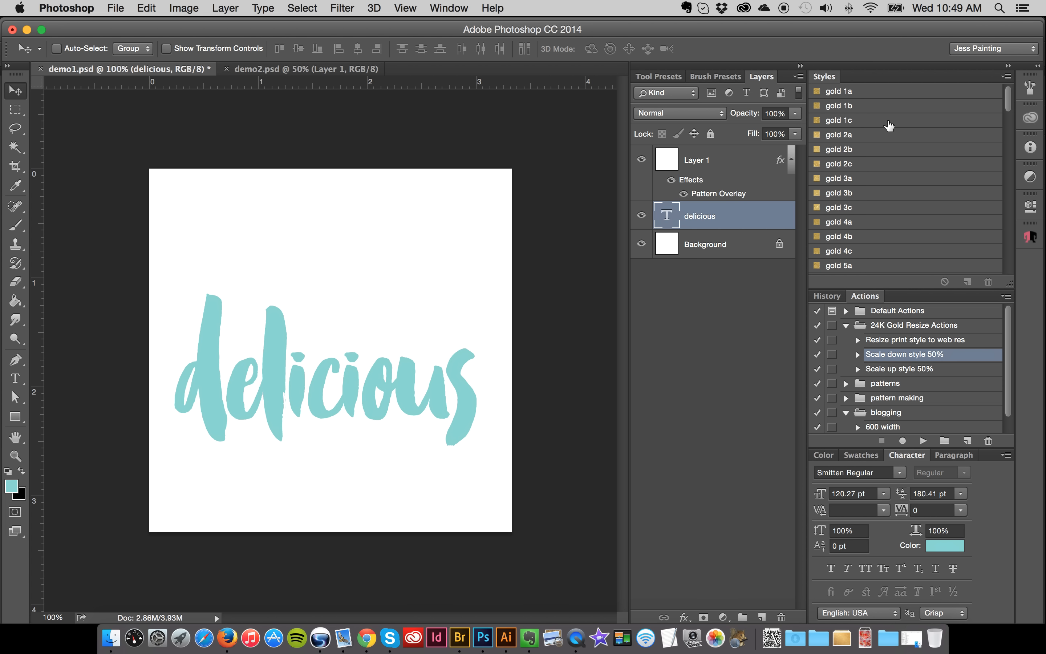
# Try the layer styles gold 2a, 3a, 3b and 4a on the "delicious" text
pyautogui.click(873, 134)
pyautogui.click(876, 175)
pyautogui.click(869, 193)
pyautogui.click(866, 221)
# Try the layer styles gold 9b, 9c, 8c, 8a and 7b on the "delicious" text
pyautogui.moveTo(1008, 97); pyautogui.dragTo(1008, 130)
pyautogui.click(910, 221)
pyautogui.click(910, 242)
pyautogui.click(910, 197)
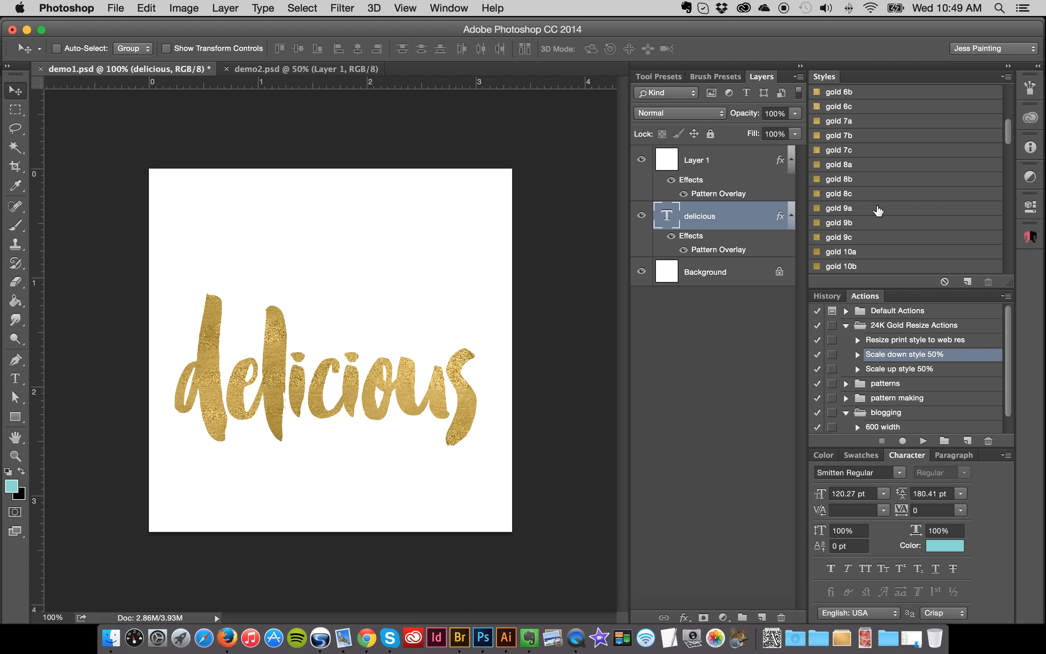
pyautogui.click(884, 167)
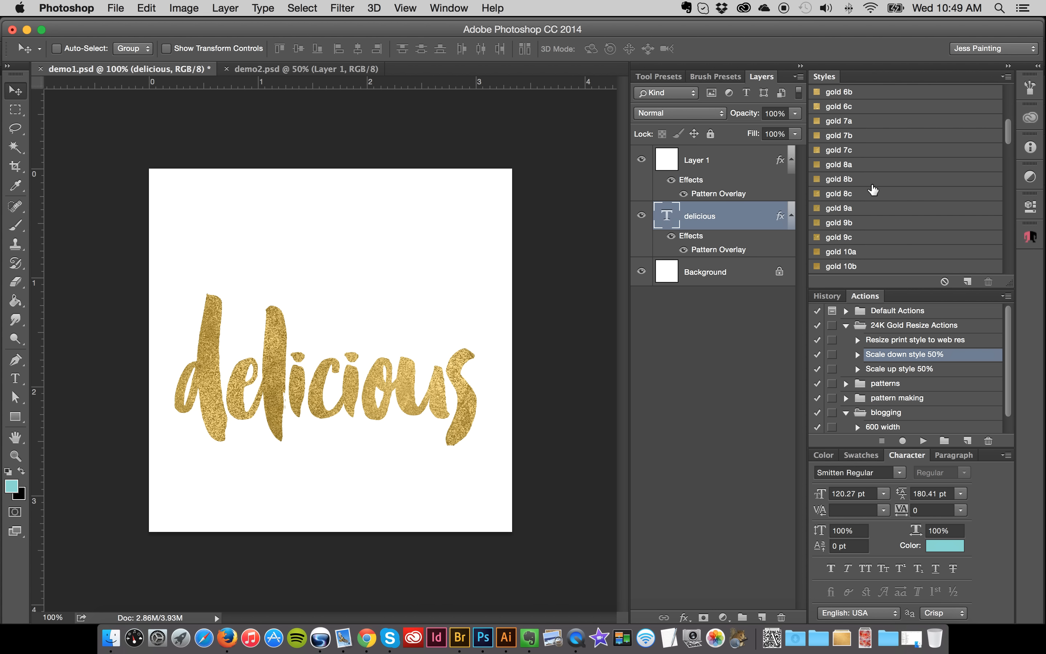
pyautogui.click(873, 135)
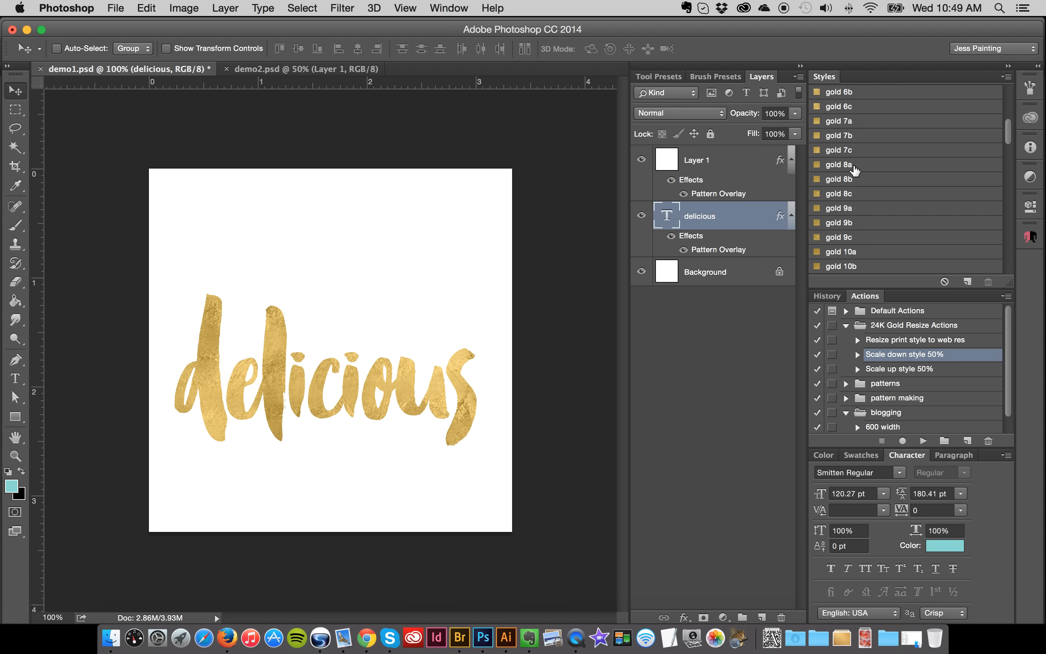
# Try the styles gold 2a, 2b, 1b and 1c on the text, ending on gold 1a
pyautogui.moveTo(1010, 136); pyautogui.dragTo(1006, 96)
pyautogui.click(873, 135)
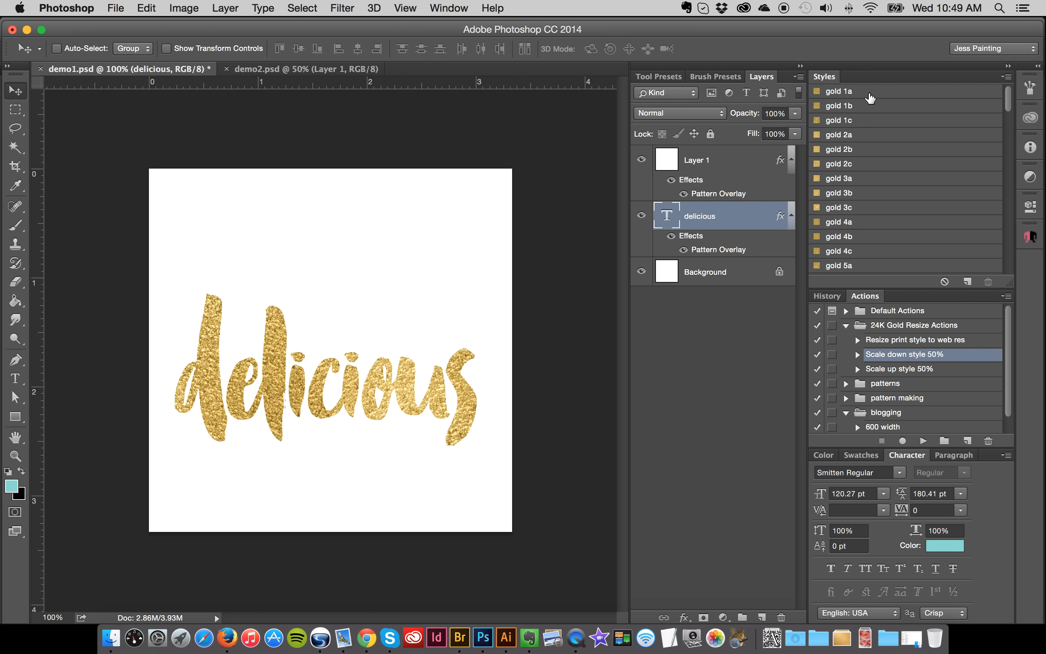
pyautogui.click(858, 153)
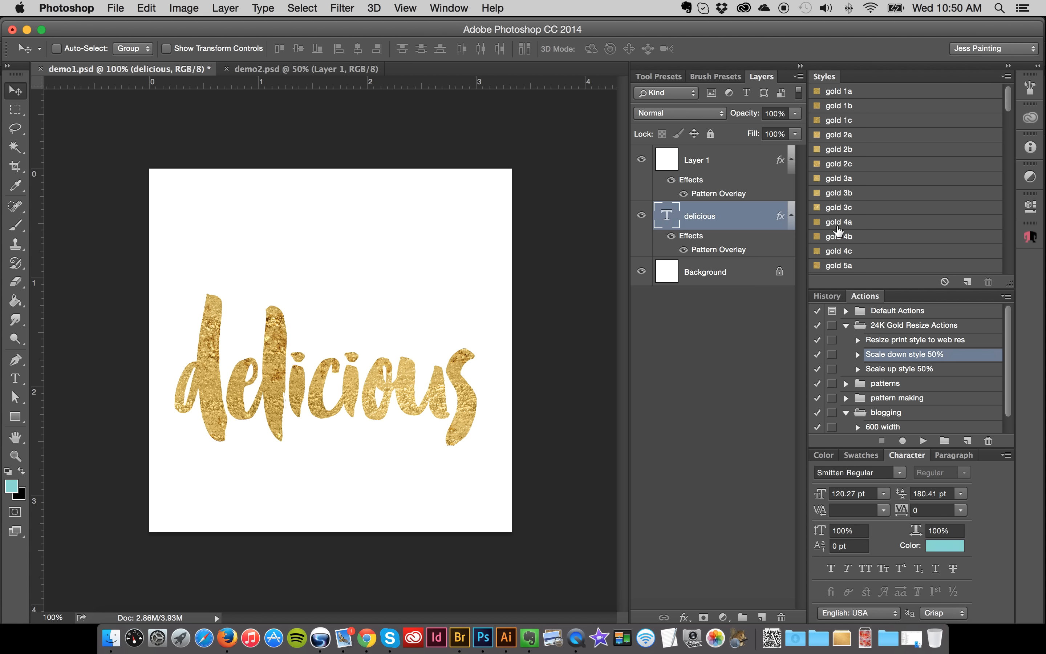
pyautogui.click(843, 121)
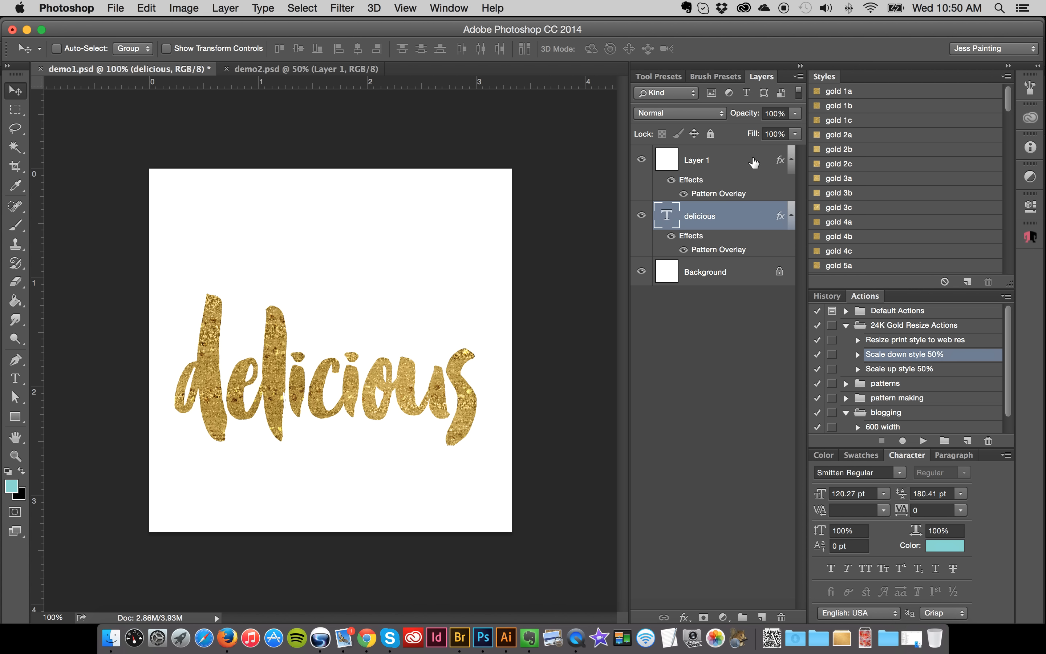
pyautogui.click(854, 105)
pyautogui.click(858, 120)
pyautogui.click(847, 91)
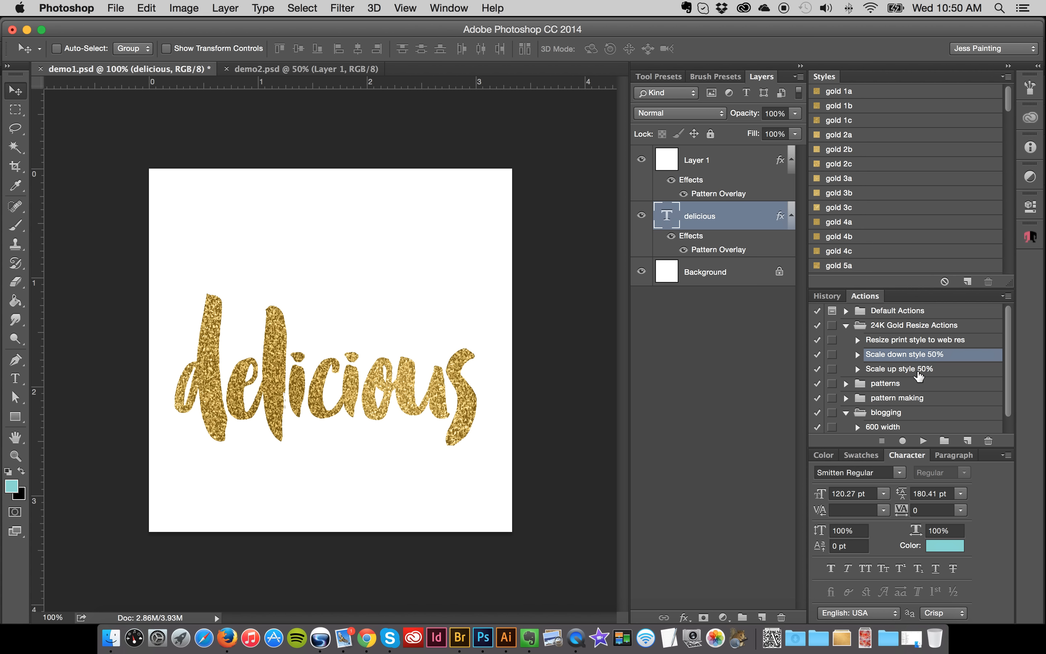
# Run the "Scale down style 50%" action twice on the text's gold 1a style
pyautogui.click(894, 369)
pyautogui.click(893, 356)
pyautogui.click(923, 441)
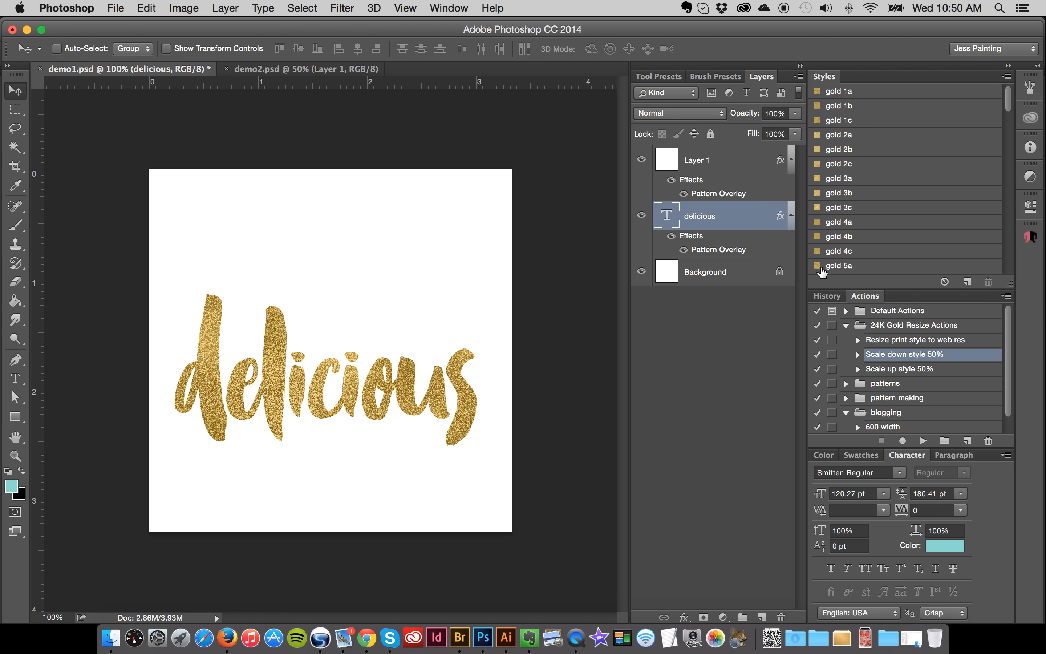
pyautogui.click(923, 440)
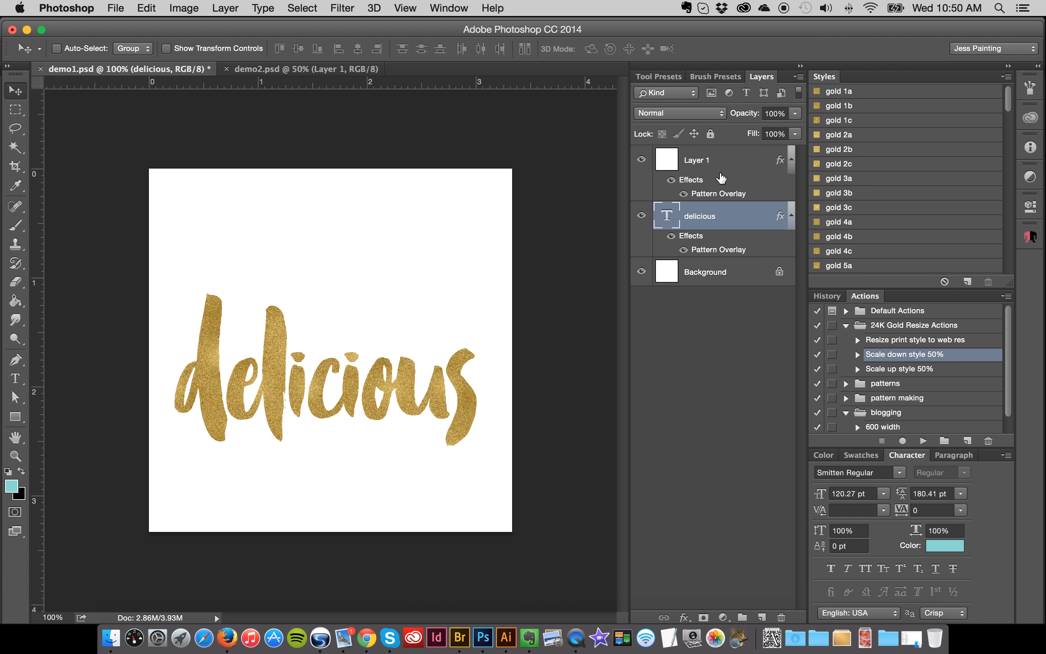
# Apply the gold 1b style to the text and run the "Scale down style 50%" action on it twice
pyautogui.click(857, 106)
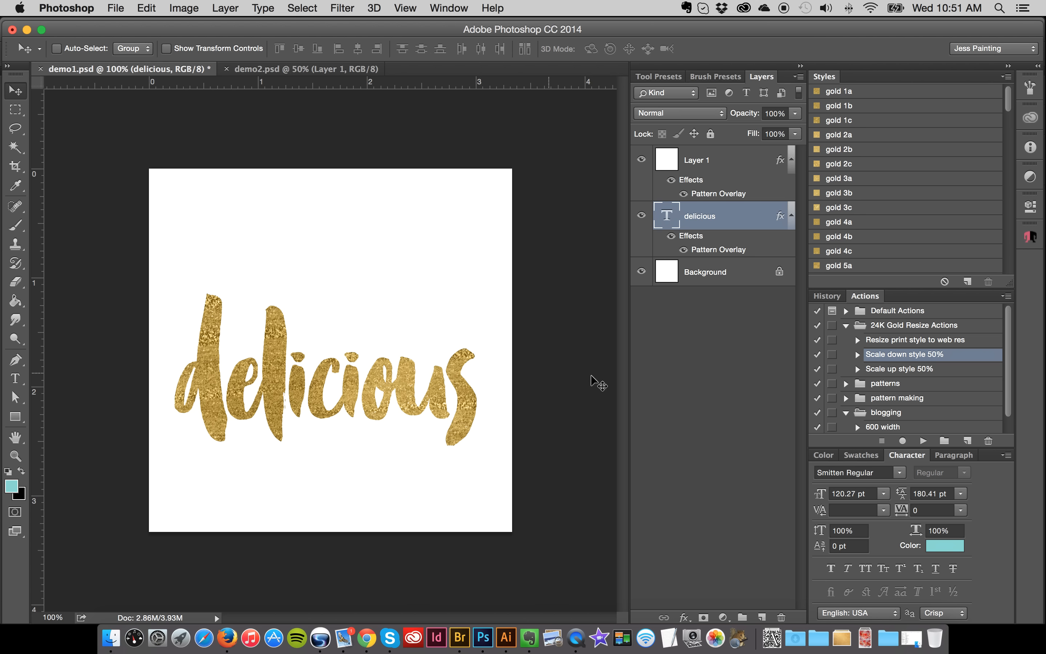
pyautogui.click(923, 441)
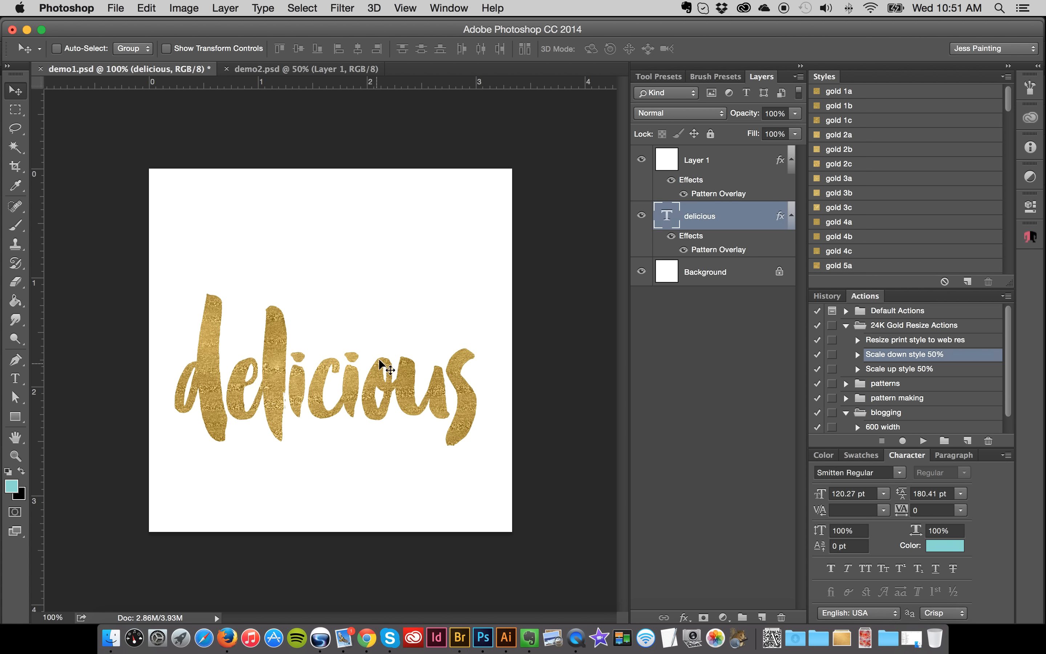
pyautogui.click(924, 441)
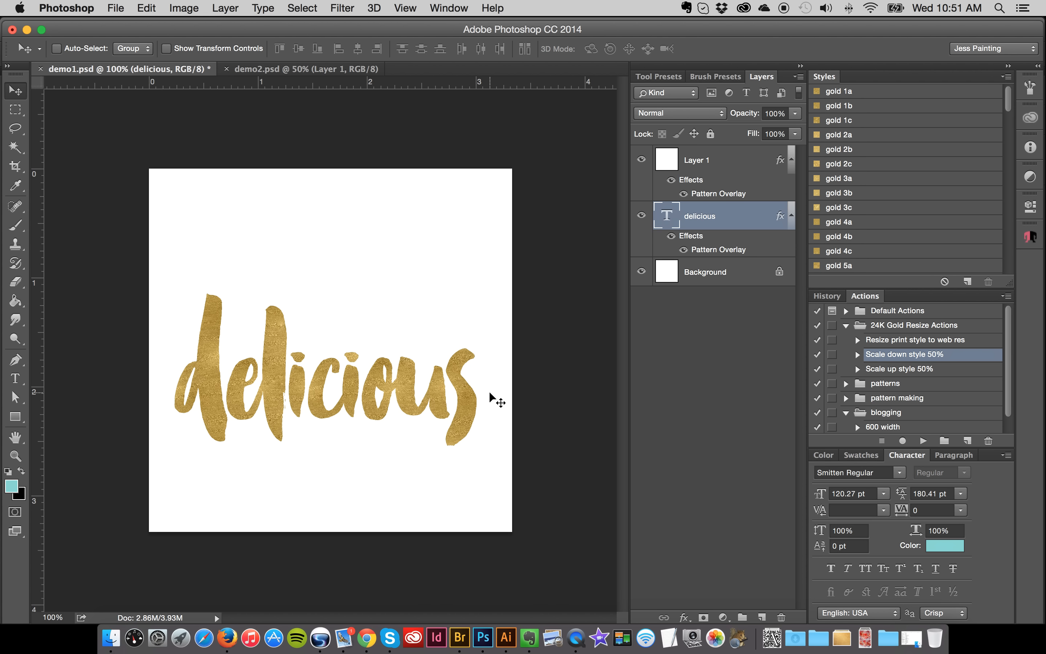
# Run the "Scale up style 50%" action twice on the text's gold 1b style
pyautogui.click(15, 457)
pyautogui.moveTo(319, 406); pyautogui.dragTo(341, 389)
pyautogui.click(20, 87)
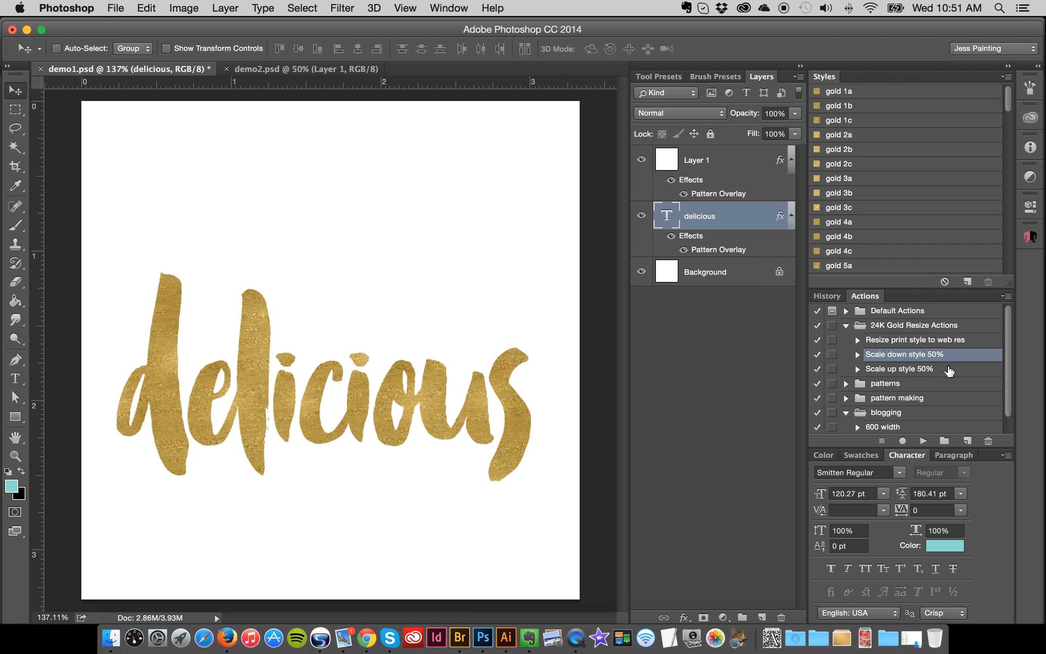
pyautogui.click(934, 370)
pyautogui.click(924, 441)
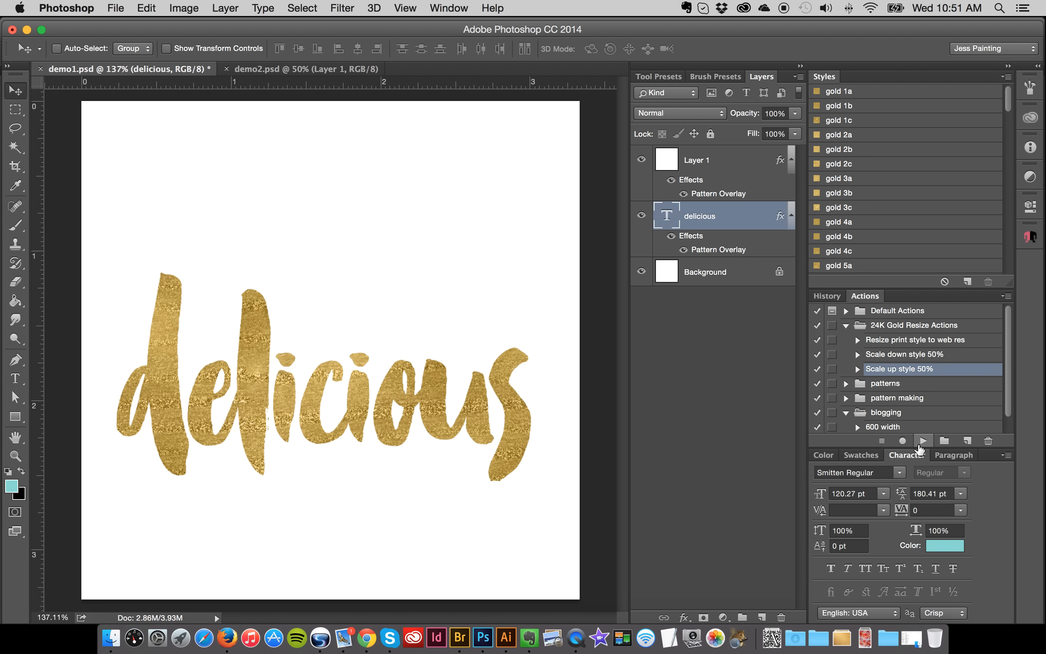
pyautogui.click(924, 440)
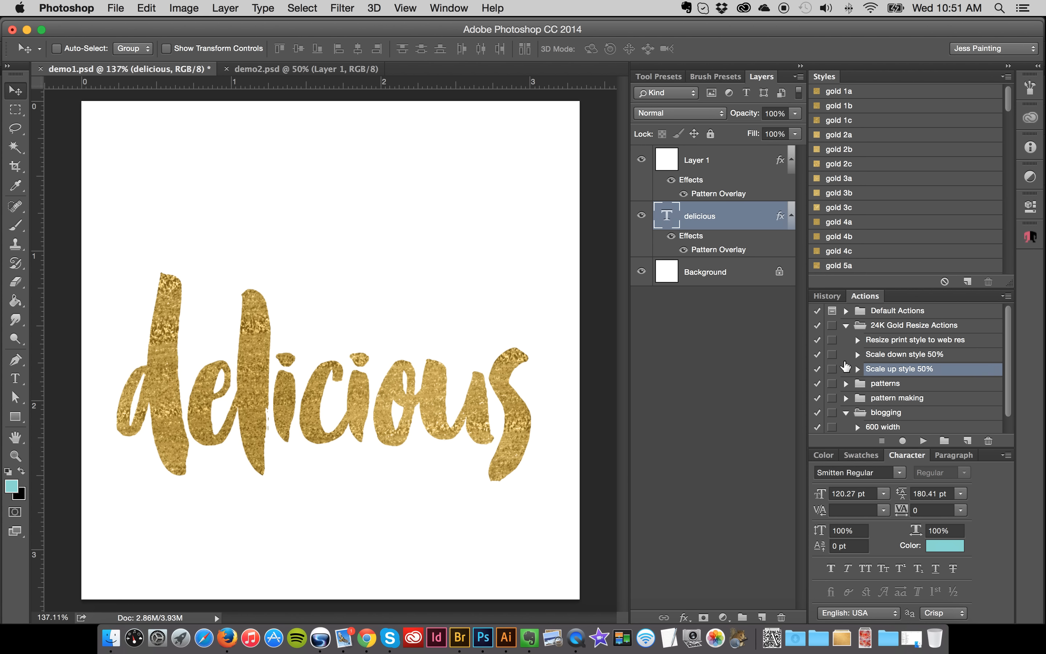
# Try several further gold styles on the text, including gold 4b, 6c and 8b
pyautogui.click(15, 456)
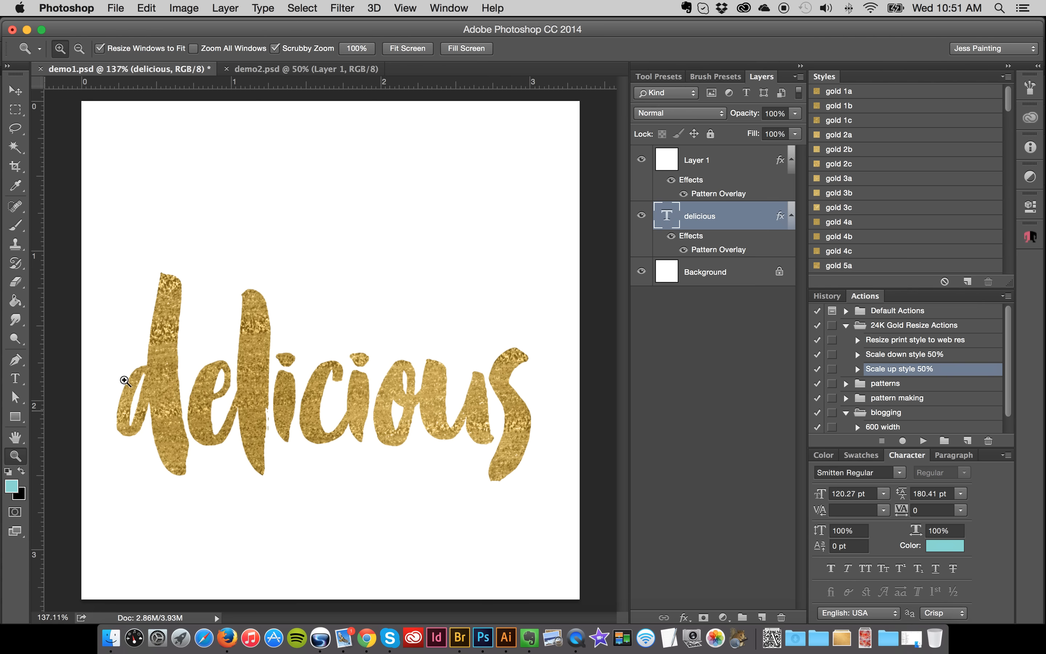
pyautogui.keyDown('alt'); pyautogui.click(349, 342); pyautogui.keyUp('alt')
pyautogui.keyDown('alt'); pyautogui.click(348, 342); pyautogui.keyUp('alt')
pyautogui.click(15, 90)
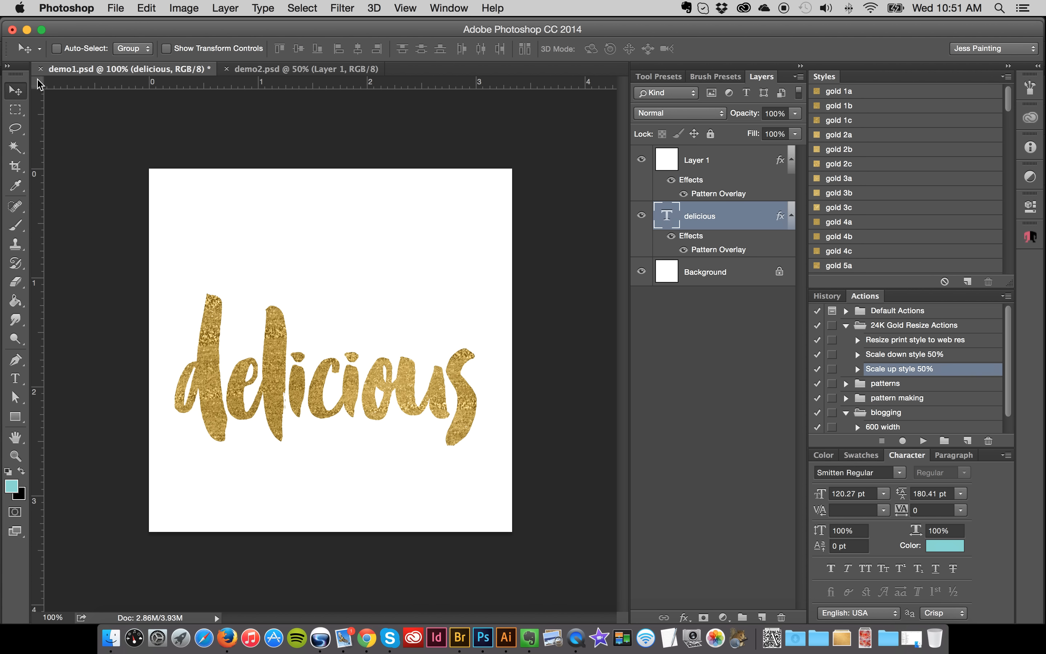
pyautogui.click(864, 215)
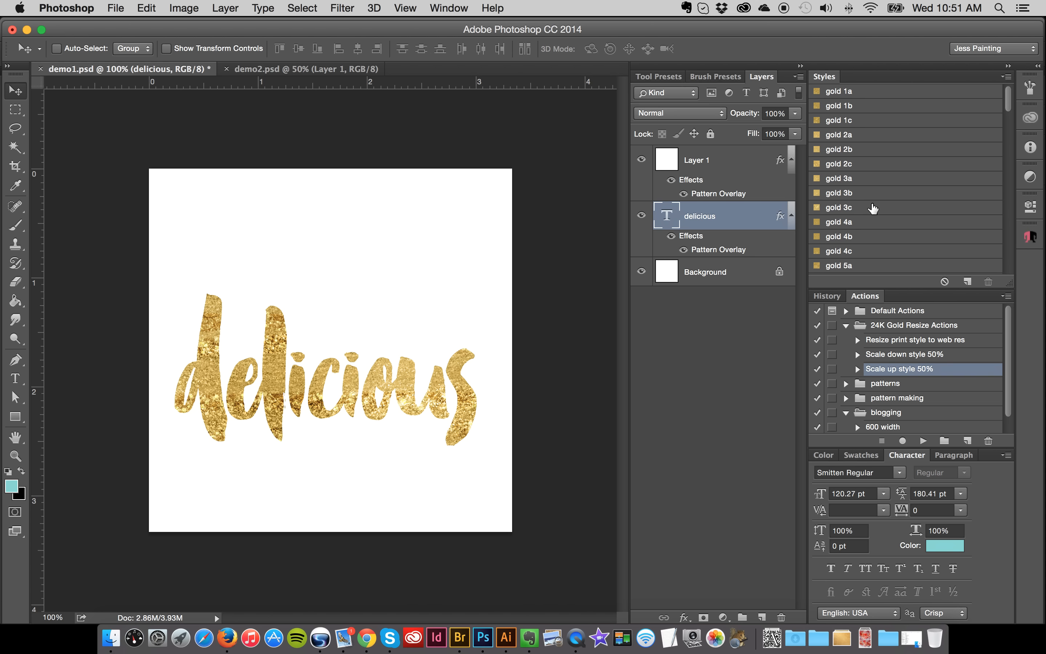
pyautogui.click(857, 240)
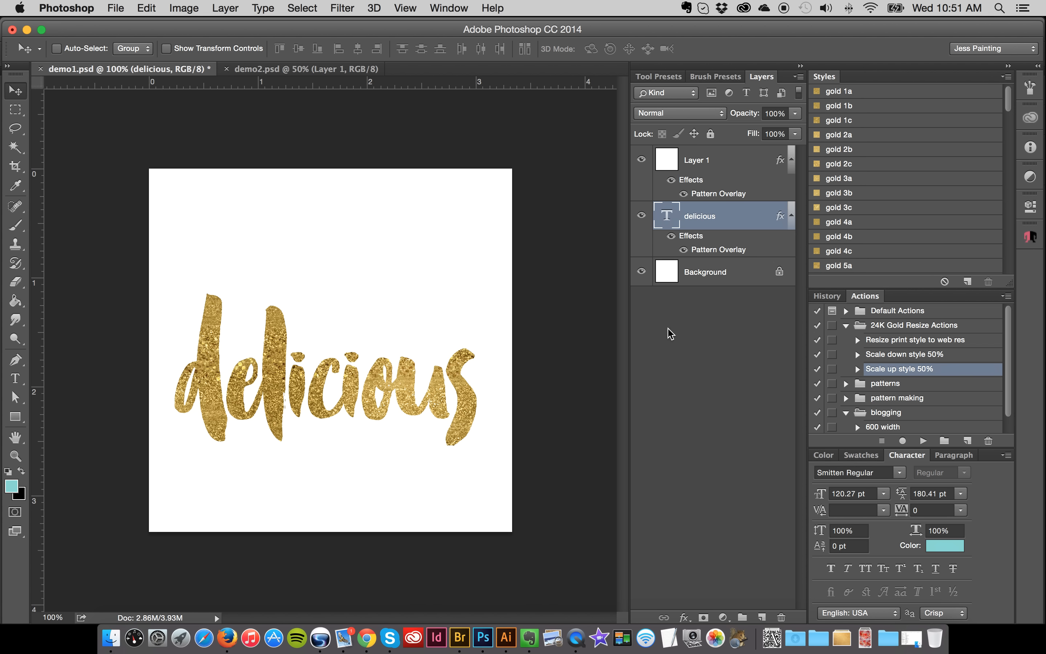
pyautogui.moveTo(1009, 100); pyautogui.dragTo(1003, 123)
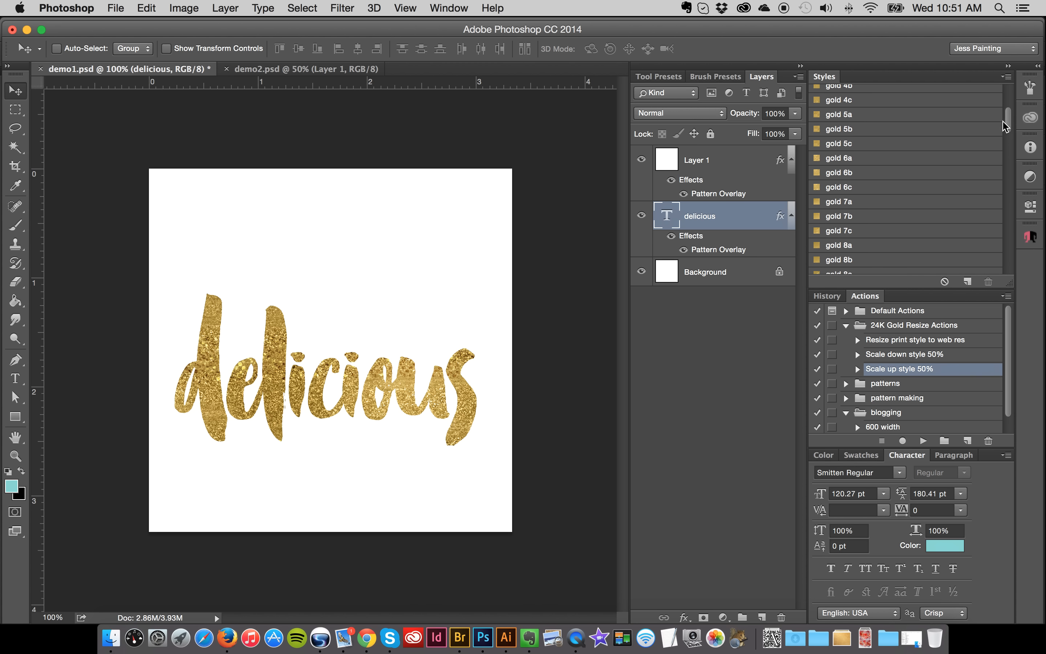
pyautogui.click(870, 187)
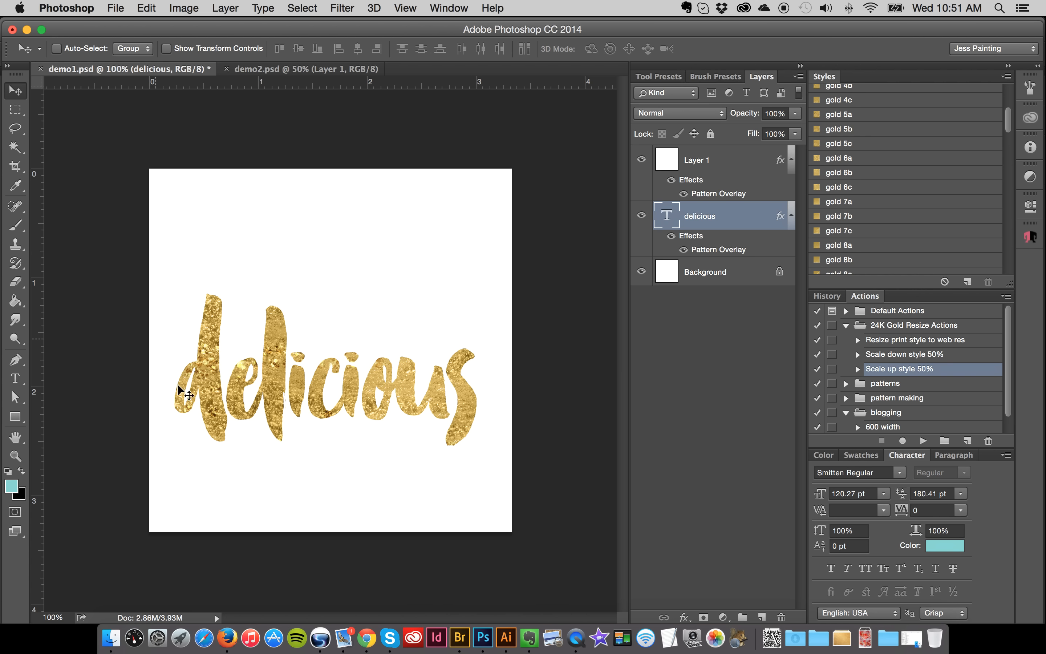
pyautogui.click(867, 245)
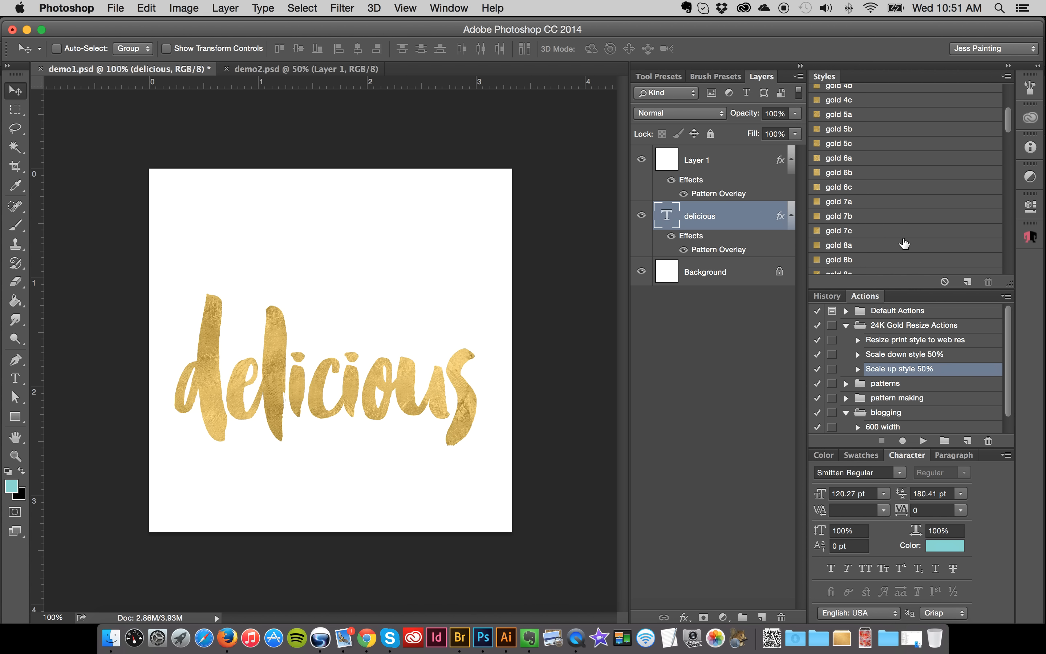
pyautogui.click(878, 261)
# Apply the gold 11a style to the text and run the "Scale up style 50%" action on it once
pyautogui.moveTo(1008, 123); pyautogui.dragTo(1007, 145)
pyautogui.click(913, 229)
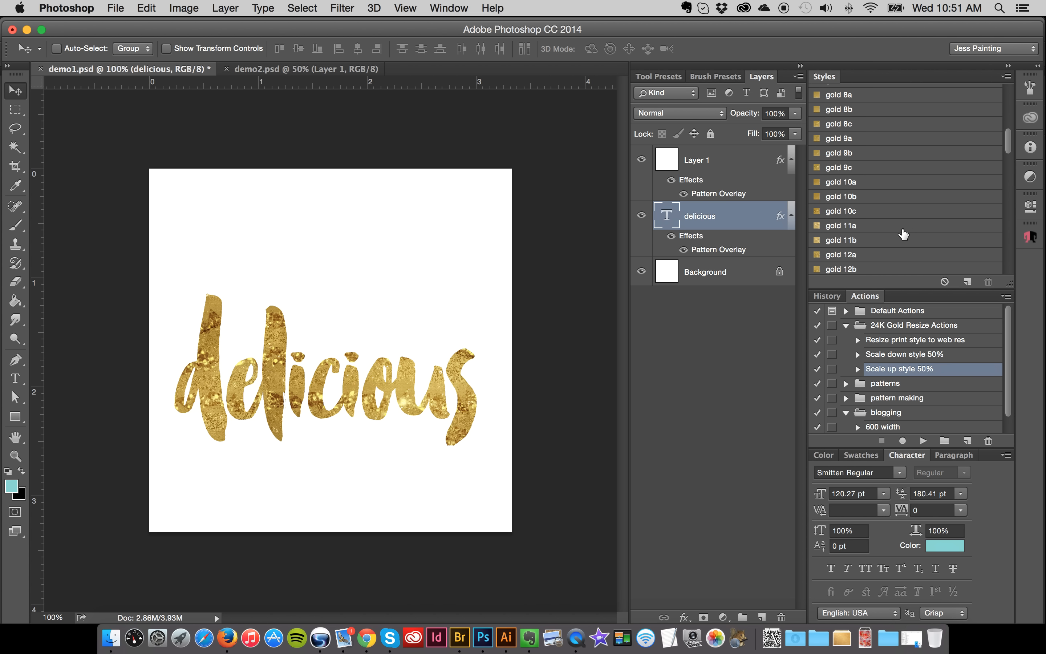
pyautogui.click(923, 440)
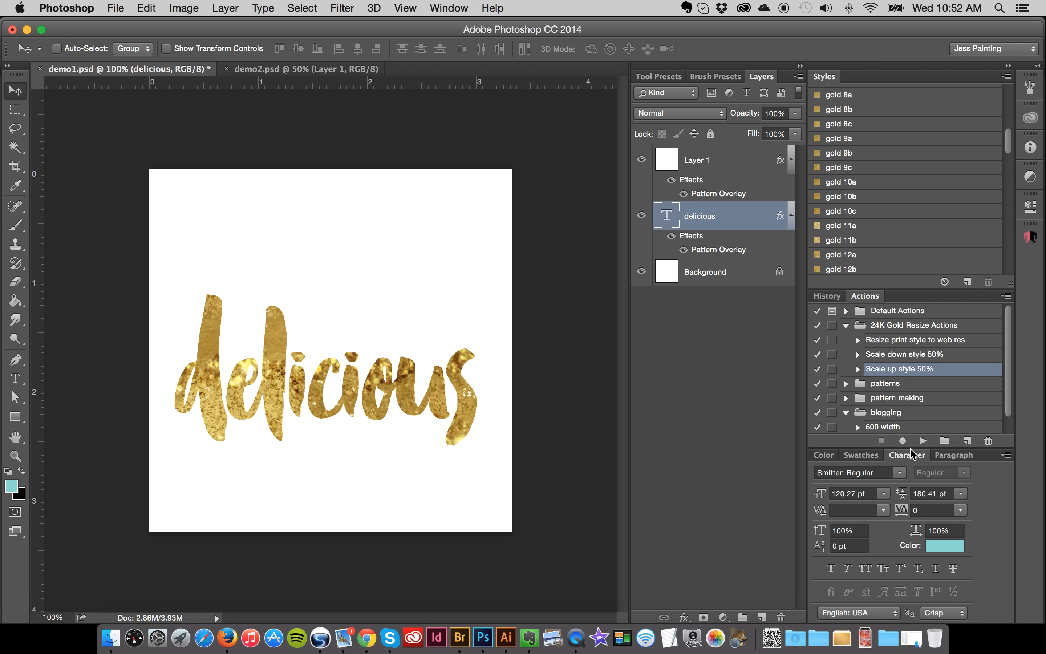
# Run the "Scale down style 50%" action three times on the text's style, followed by "Scale up style 50%" once
pyautogui.click(914, 360)
pyautogui.click(923, 441)
pyautogui.click(923, 441)
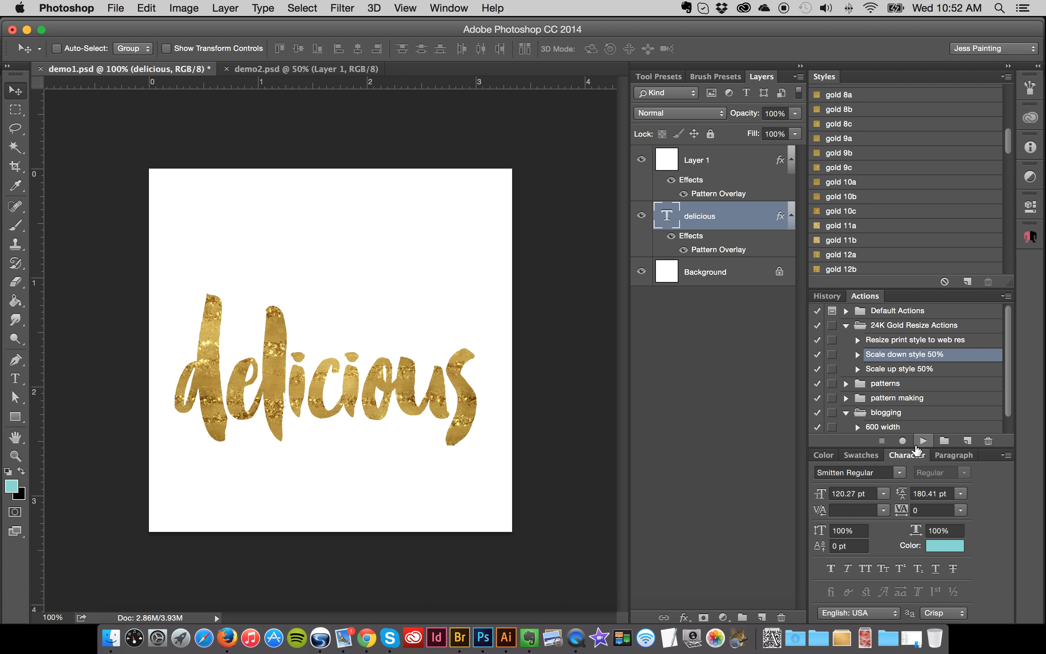
pyautogui.click(923, 441)
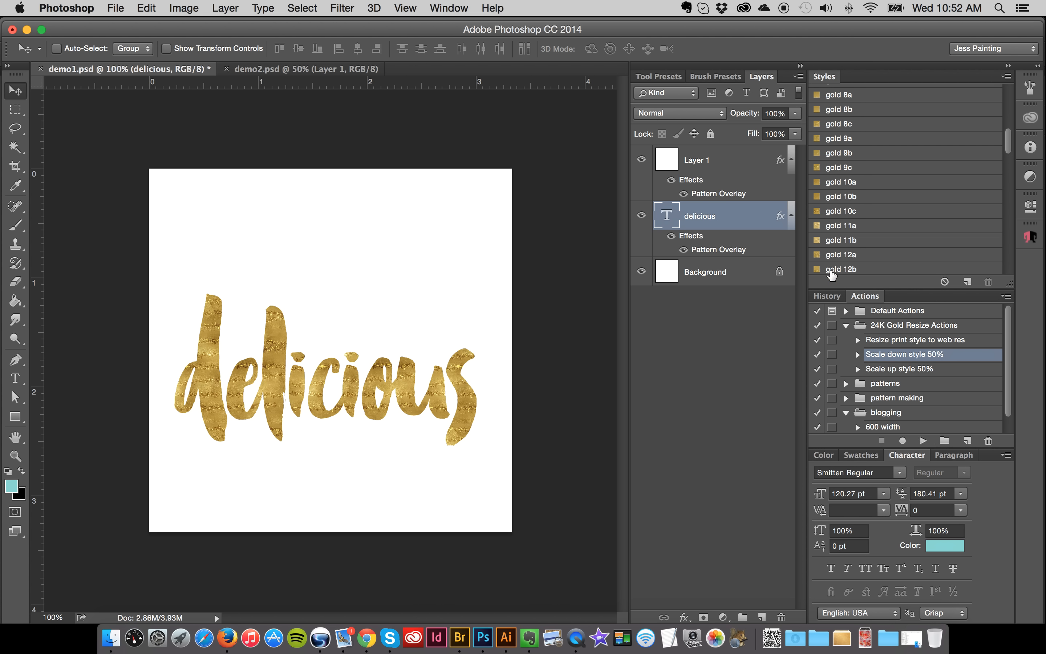
pyautogui.click(932, 368)
pyautogui.click(923, 440)
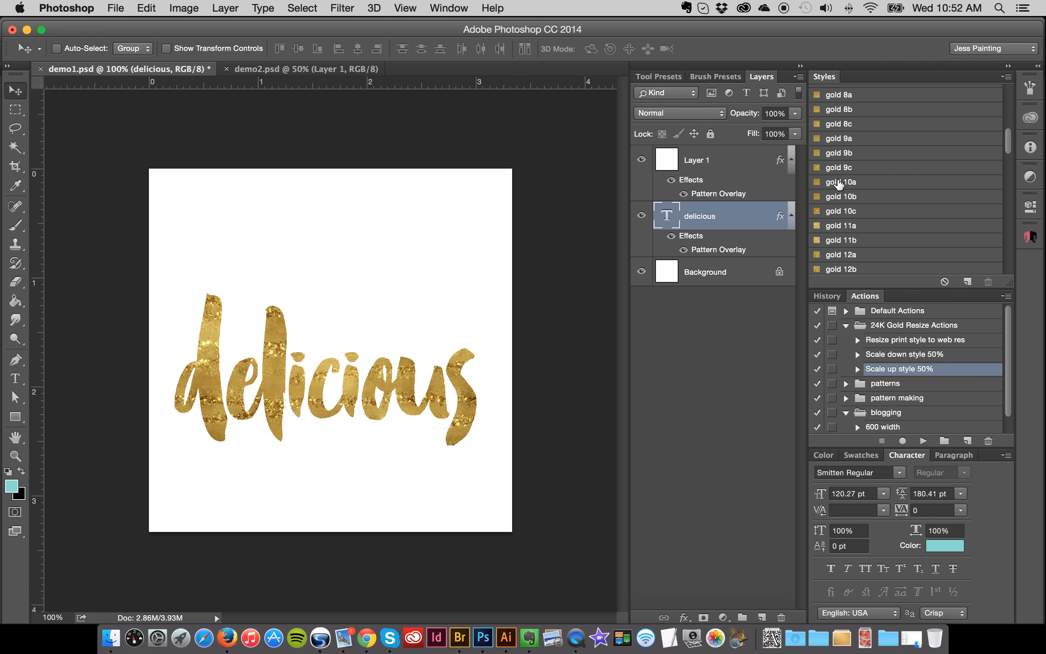
# Apply the gold 9b style to the text and run the "Scale down style 50%" action on it once
pyautogui.click(842, 152)
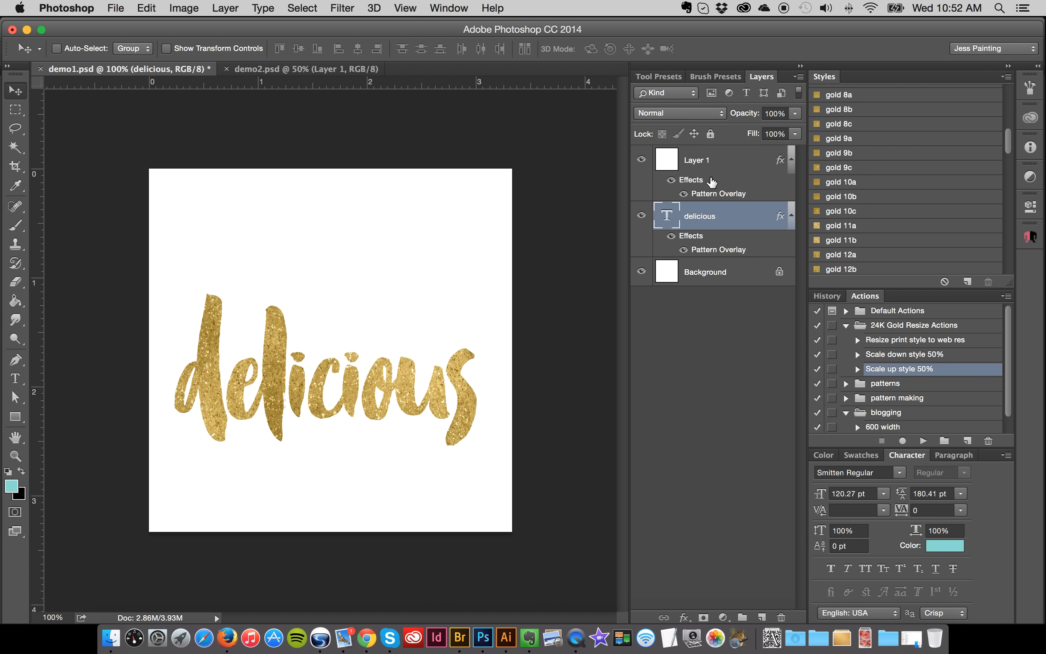
pyautogui.click(913, 355)
pyautogui.click(923, 440)
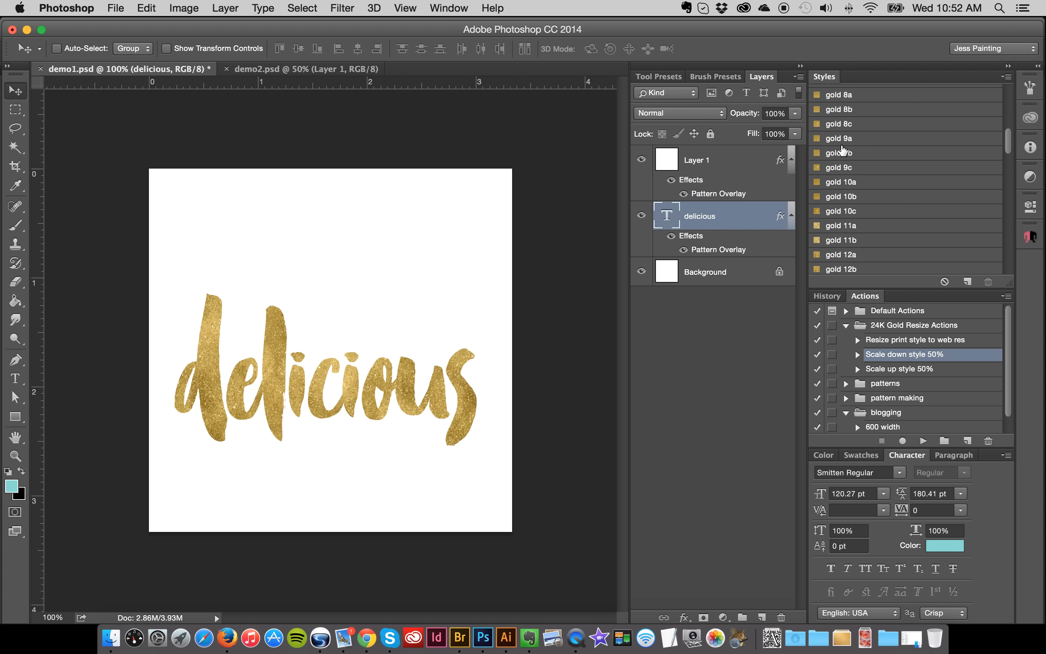
# Apply the gold 1b style to the "delicious" text and open the layer's Pattern Overlay settings
pyautogui.moveTo(1007, 145); pyautogui.dragTo(1019, 71)
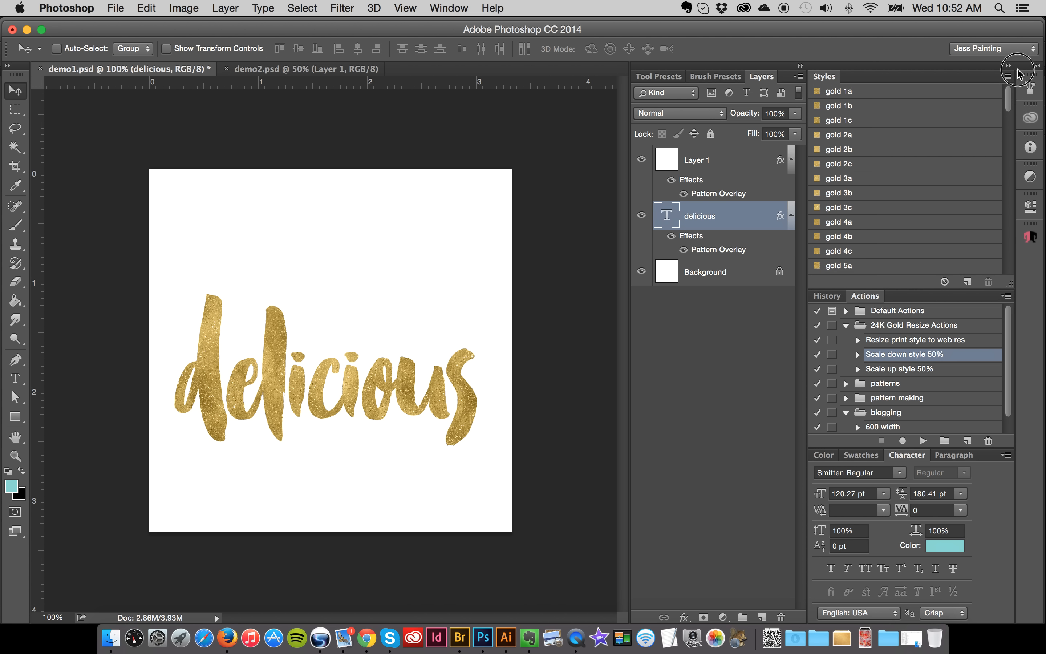
pyautogui.click(871, 96)
pyautogui.click(856, 106)
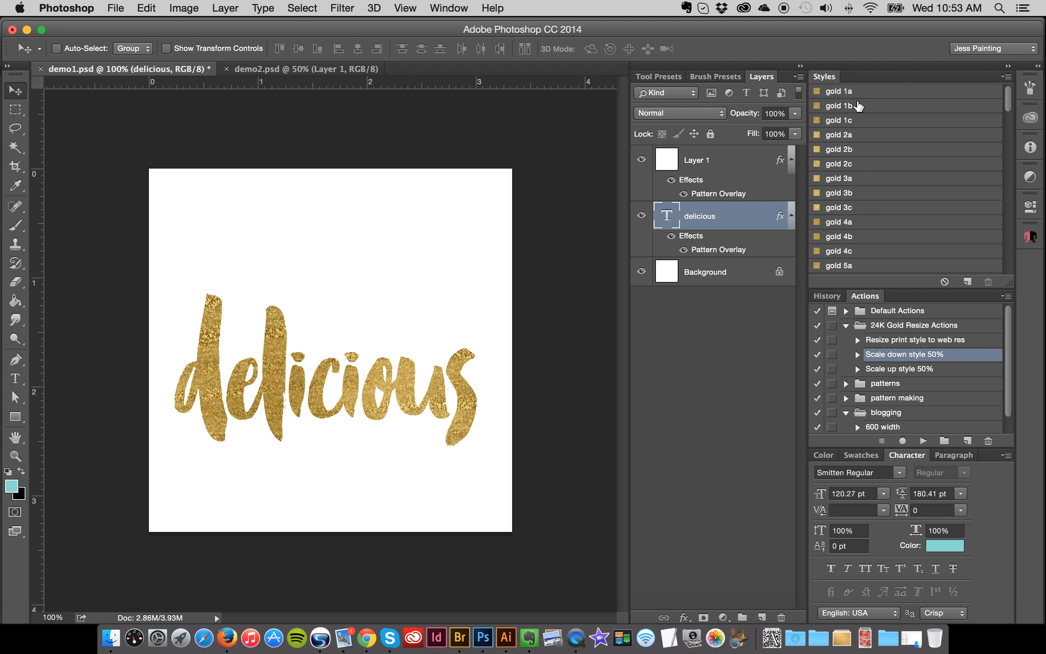
pyautogui.doubleClick(709, 250)
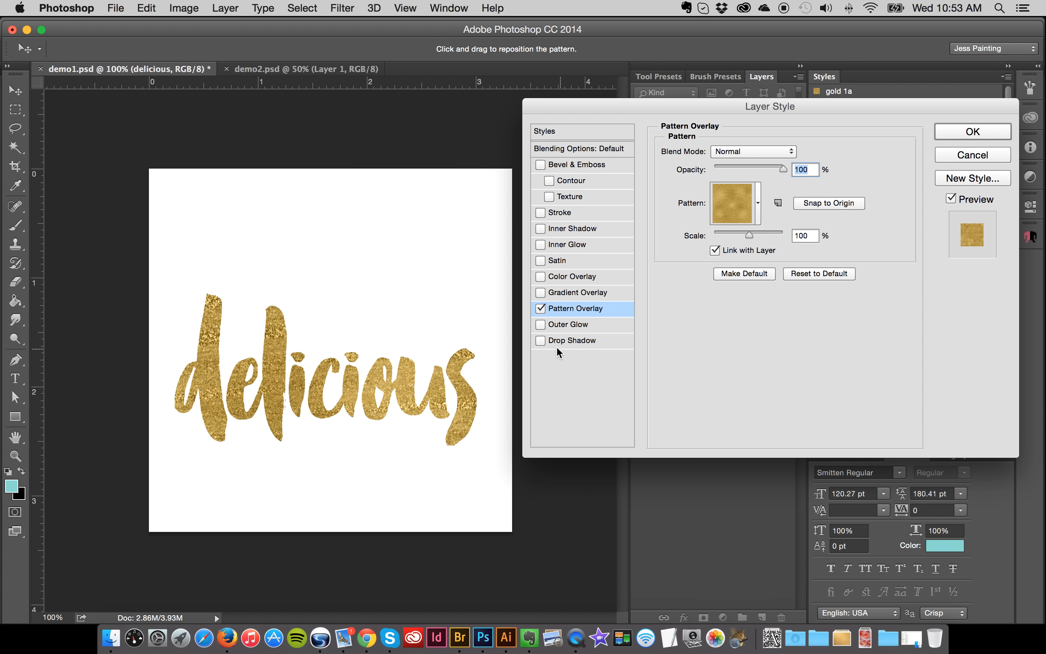
# Preview the gold patterns from 3a past 12c in the text's Pattern Overlay and accept a paler gold pattern at 100% scale
pyautogui.click(732, 209)
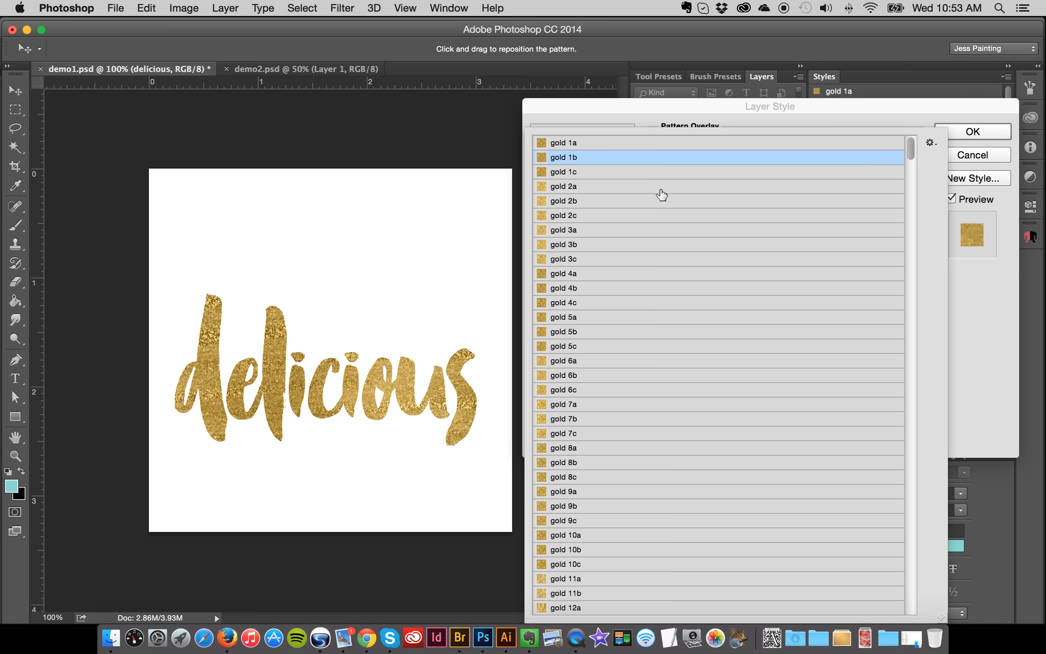
pyautogui.click(657, 231)
pyautogui.press('Down')
pyautogui.press('Down')
pyautogui.press('Down')
pyautogui.press('Down')
pyautogui.press('Down')
pyautogui.press('Down')
pyautogui.press('Down')
pyautogui.press('Down')
pyautogui.press('Down')
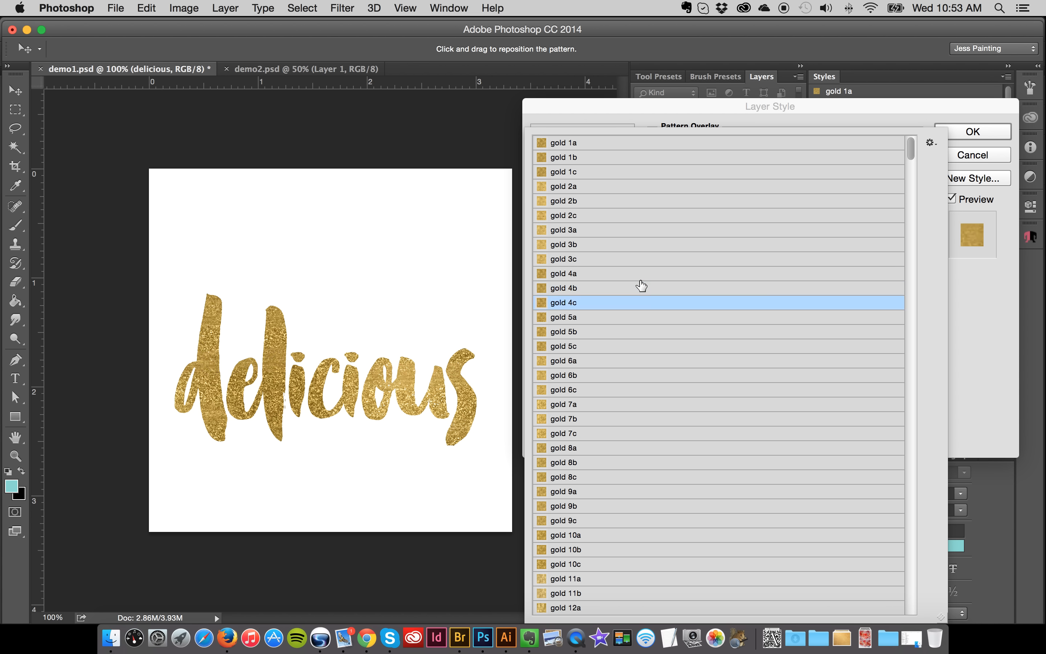
pyautogui.press('Down')
pyautogui.press('Down')
pyautogui.press('Down')
pyautogui.press('Down')
pyautogui.press('Down')
pyautogui.press('Down')
pyautogui.press('Down')
pyautogui.press('Down')
pyautogui.press('Down')
pyautogui.press('Down')
pyautogui.press('Down')
pyautogui.press('Down')
pyautogui.press('Down')
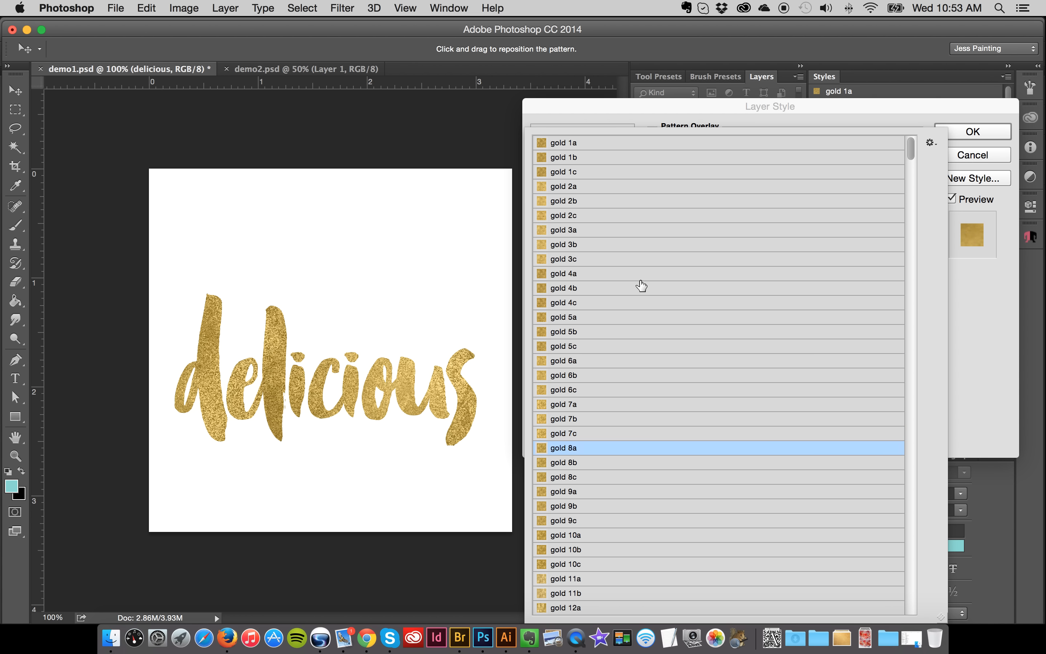
pyautogui.press('Down')
pyautogui.press('Down')
pyautogui.press('Down')
pyautogui.press('Down')
pyautogui.press('Down')
pyautogui.press('Down')
pyautogui.press('Down')
pyautogui.press('Down')
pyautogui.press('Down')
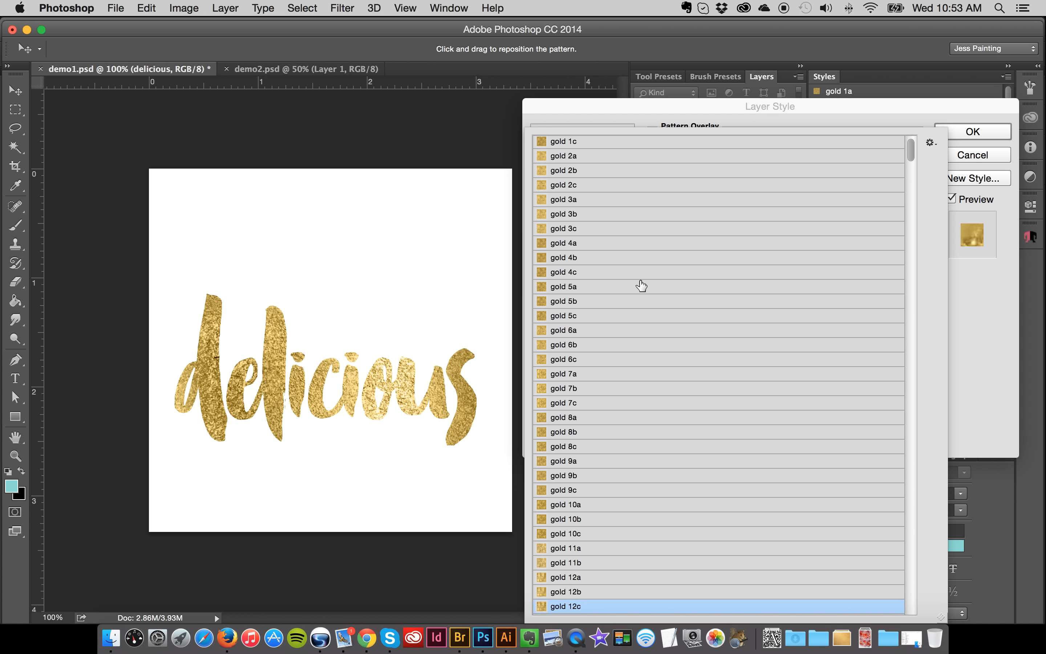
pyautogui.click(1032, 337)
pyautogui.click(805, 235)
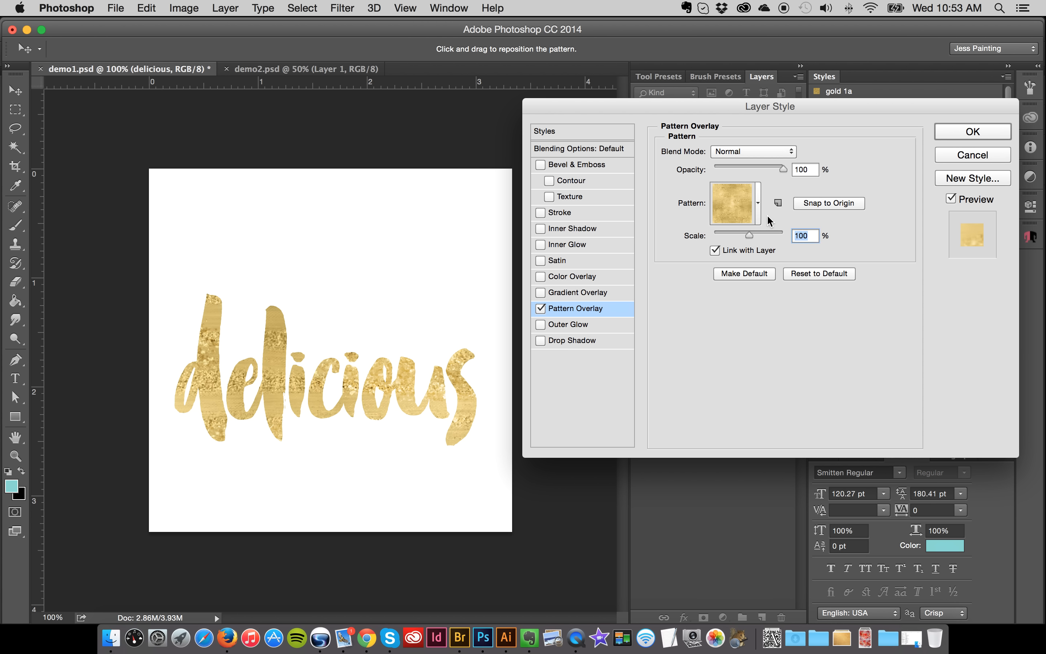
pyautogui.click(973, 131)
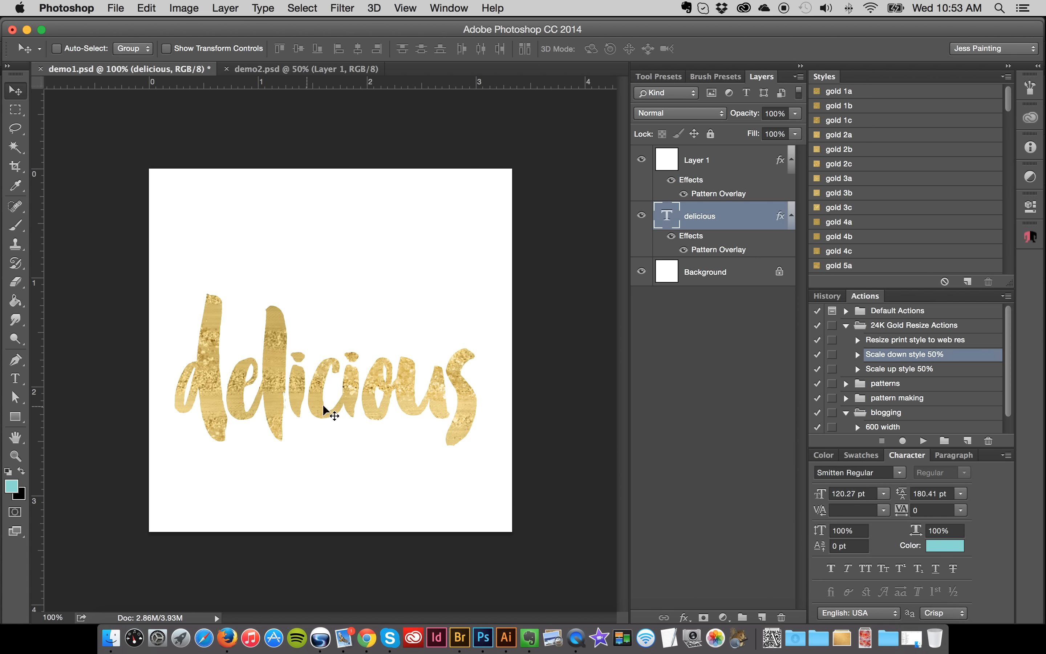
# Run the "Scale down style 50%" action on the text and check the scale in its Pattern Overlay settings
pyautogui.click(924, 440)
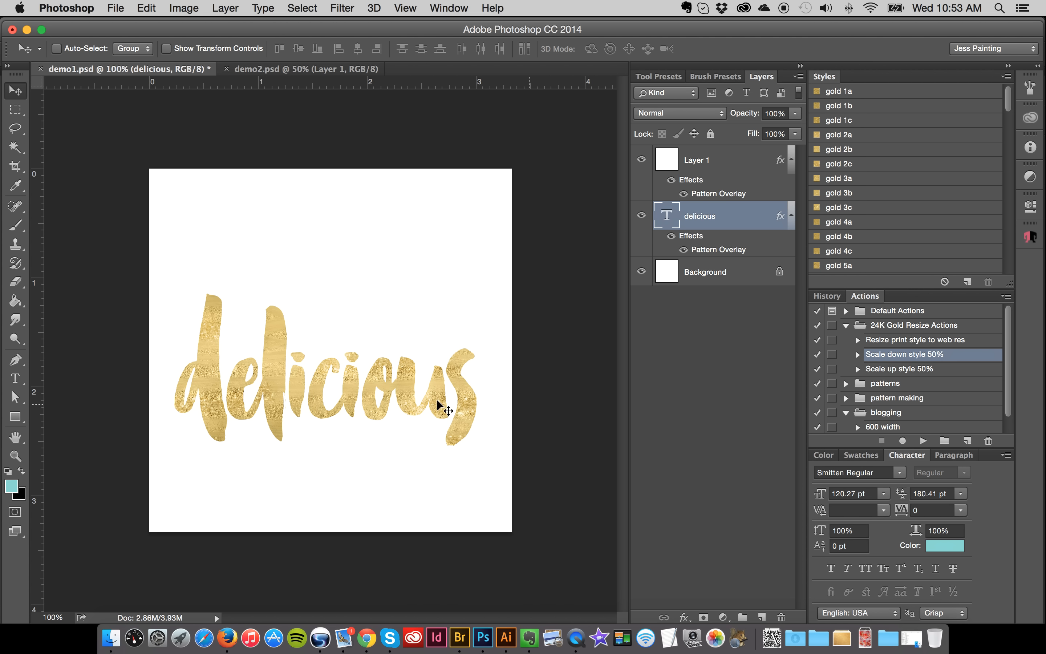
pyautogui.doubleClick(714, 250)
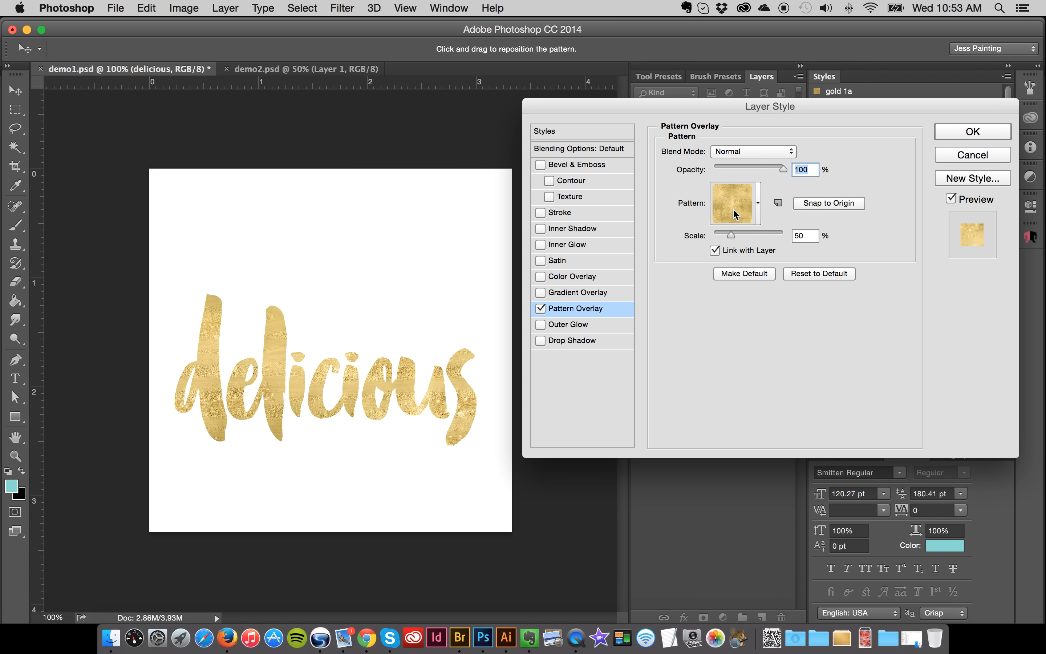
pyautogui.click(954, 156)
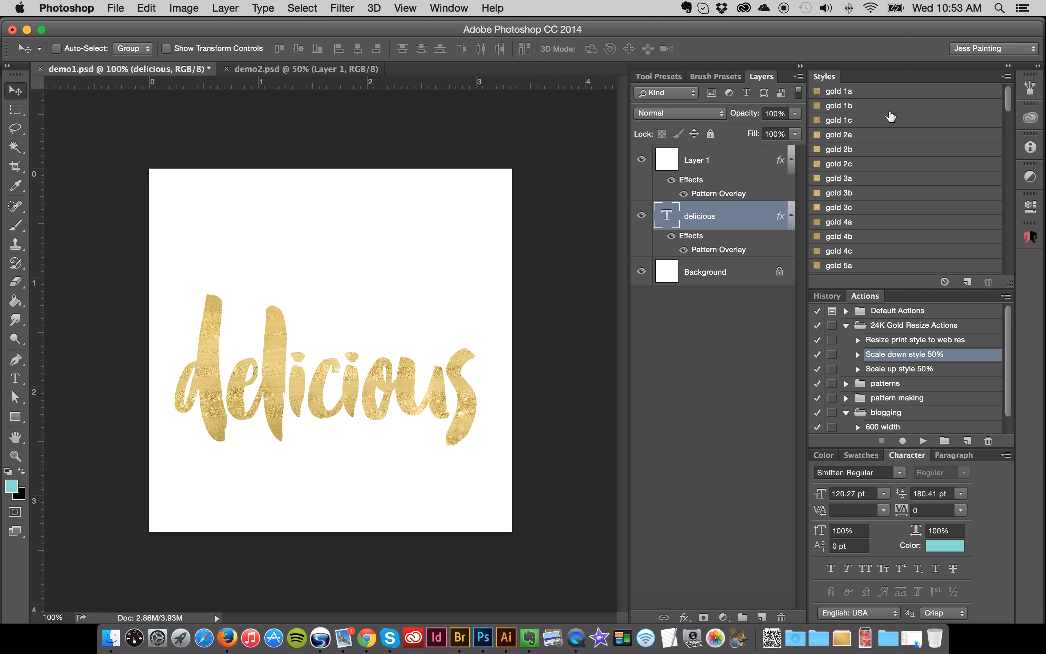
# Preview the text's overlay patterns from gold 6a back to 1a and on through to gold 18a, and accept gold 18a
pyautogui.doubleClick(724, 251)
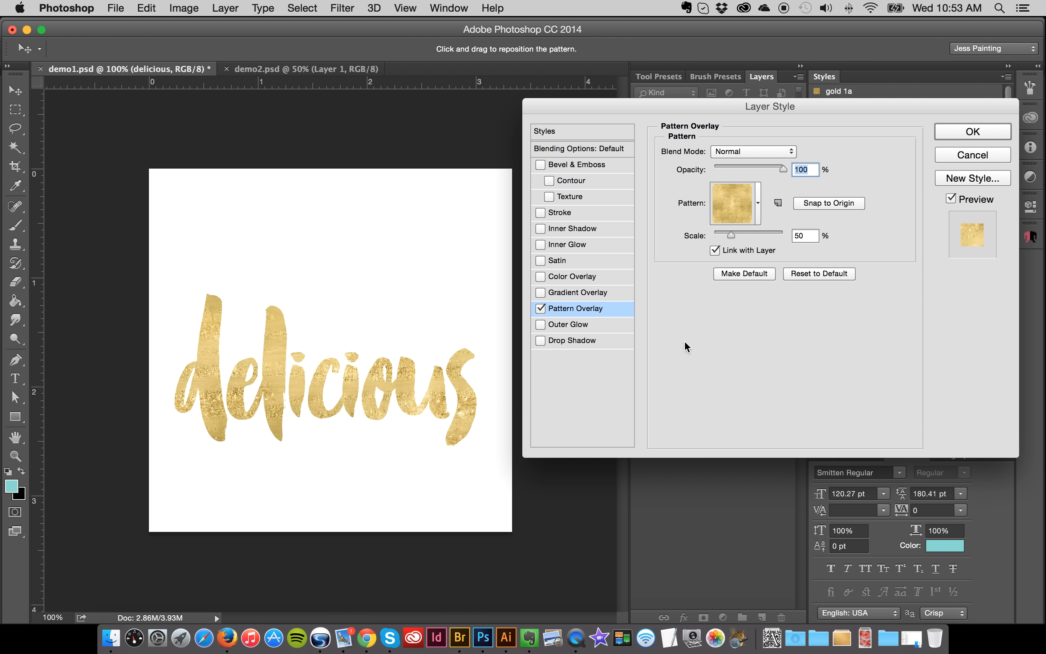
pyautogui.click(730, 211)
pyautogui.click(629, 300)
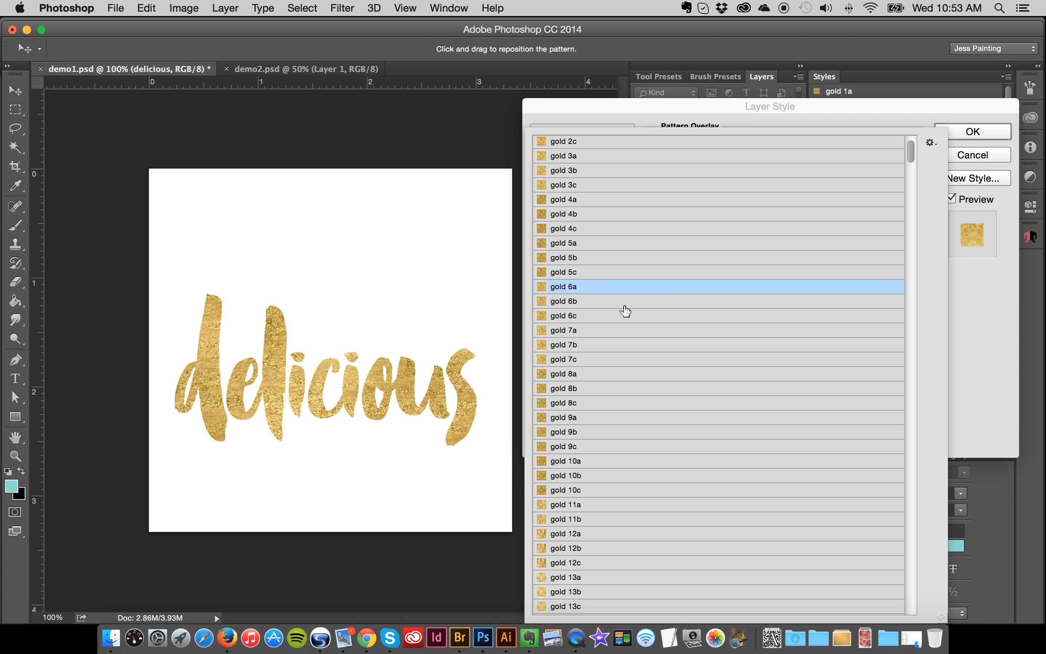
pyautogui.press('Up')
pyautogui.press('Up')
pyautogui.press('Up')
pyautogui.press('Up')
pyautogui.press('Up')
pyautogui.press('Up')
pyautogui.press('Up')
pyautogui.press('Up')
pyautogui.press('Up')
pyautogui.press('Up')
pyautogui.press('Up')
pyautogui.press('Up')
pyautogui.press('Up')
pyautogui.press('Up')
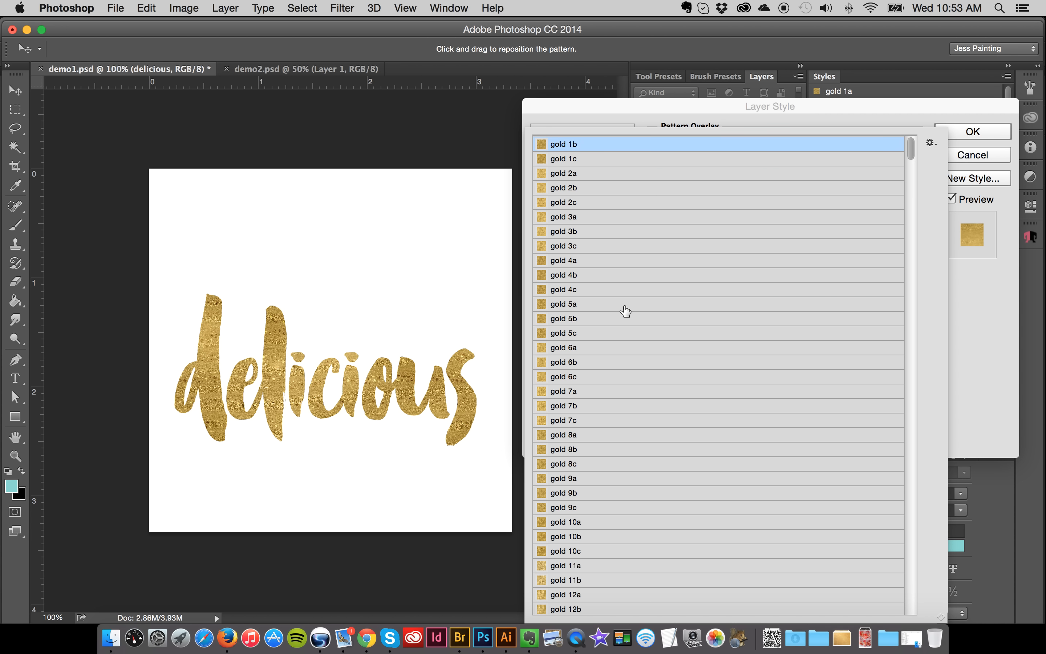
pyautogui.press('Up')
pyautogui.press('Down')
pyautogui.press('Down')
pyautogui.press('Down')
pyautogui.press('Down')
pyautogui.press('Down')
pyautogui.press('Down')
pyautogui.press('Down')
pyautogui.press('Down')
pyautogui.press('Down')
pyautogui.press('Down')
pyautogui.press('Down')
pyautogui.press('Down')
pyautogui.press('Down')
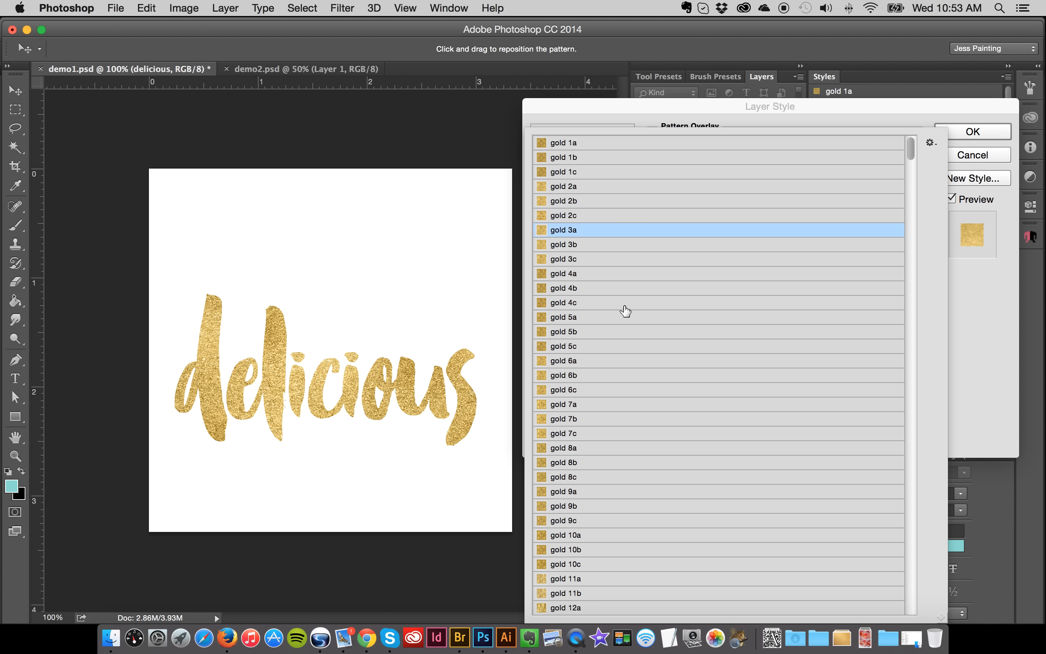
pyautogui.press('Down')
pyautogui.press('Down')
pyautogui.press('Down')
pyautogui.press('Down')
pyautogui.press('Down')
pyautogui.press('Down')
pyautogui.press('Down')
pyautogui.press('Down')
pyautogui.press('Down')
pyautogui.press('Down')
pyautogui.press('Down')
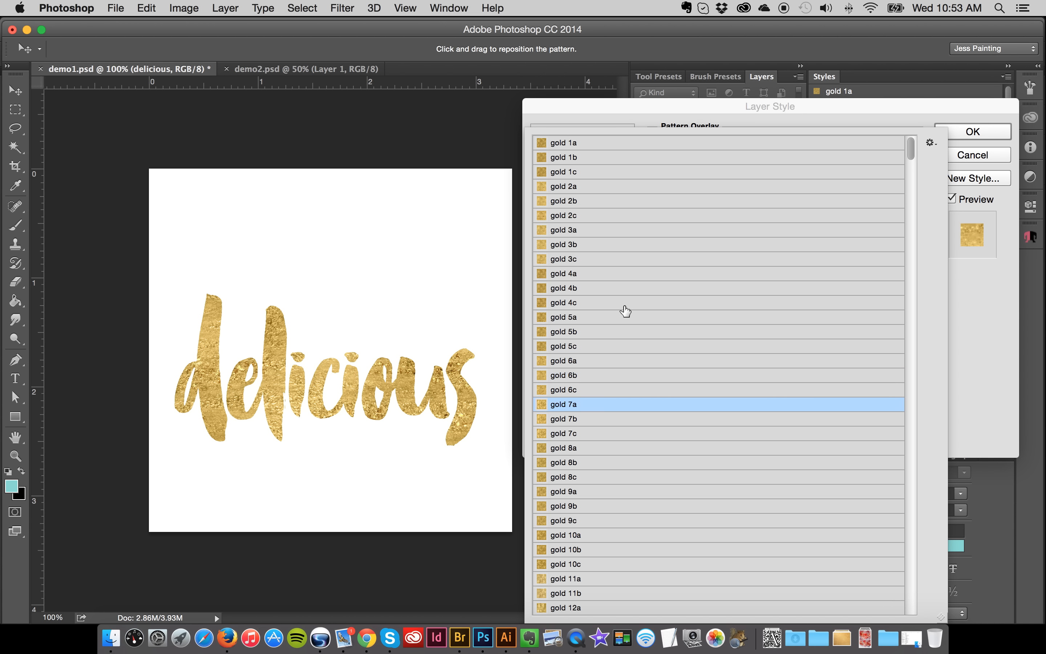
pyautogui.press('Down')
pyautogui.press('Down')
pyautogui.press('Down')
pyautogui.press('Down')
pyautogui.press('Down')
pyautogui.press('Down')
pyautogui.press('Down')
pyautogui.press('Down')
pyautogui.press('Down')
pyautogui.press('Down')
pyautogui.press('Down')
pyautogui.press('Down')
pyautogui.press('Down')
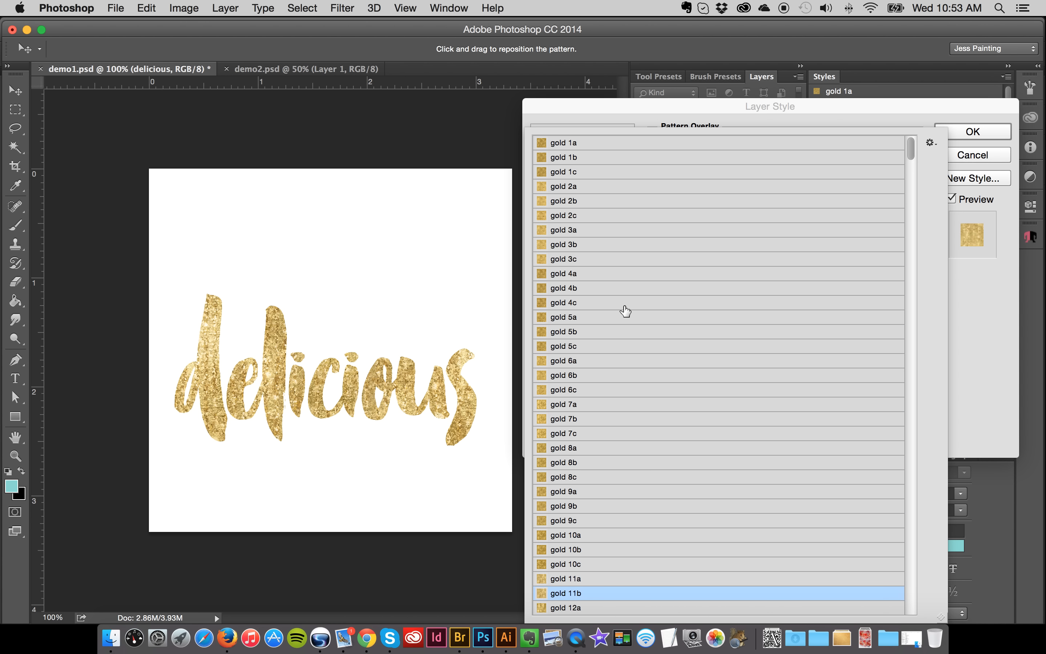
pyautogui.press('Down')
pyautogui.press('Down')
pyautogui.press('Down')
pyautogui.press('Down')
pyautogui.press('Down')
pyautogui.press('Down')
pyautogui.press('Down')
pyautogui.press('Down')
pyautogui.press('Down')
pyautogui.press('Down')
pyautogui.press('Down')
pyautogui.press('Down')
pyautogui.press('Down')
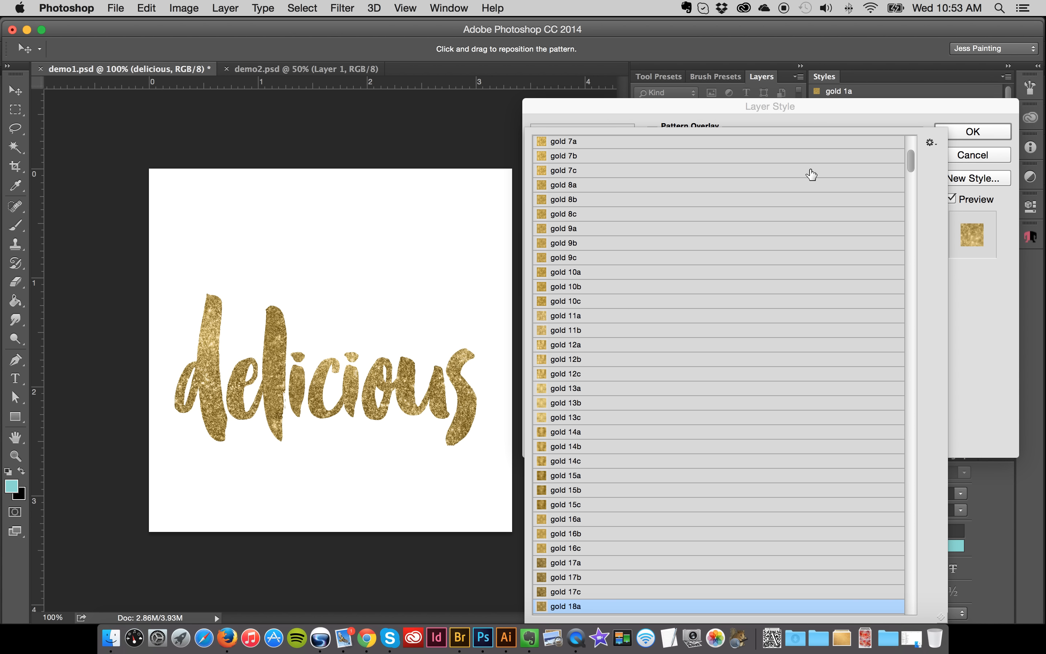
pyautogui.click(985, 130)
pyautogui.click(973, 138)
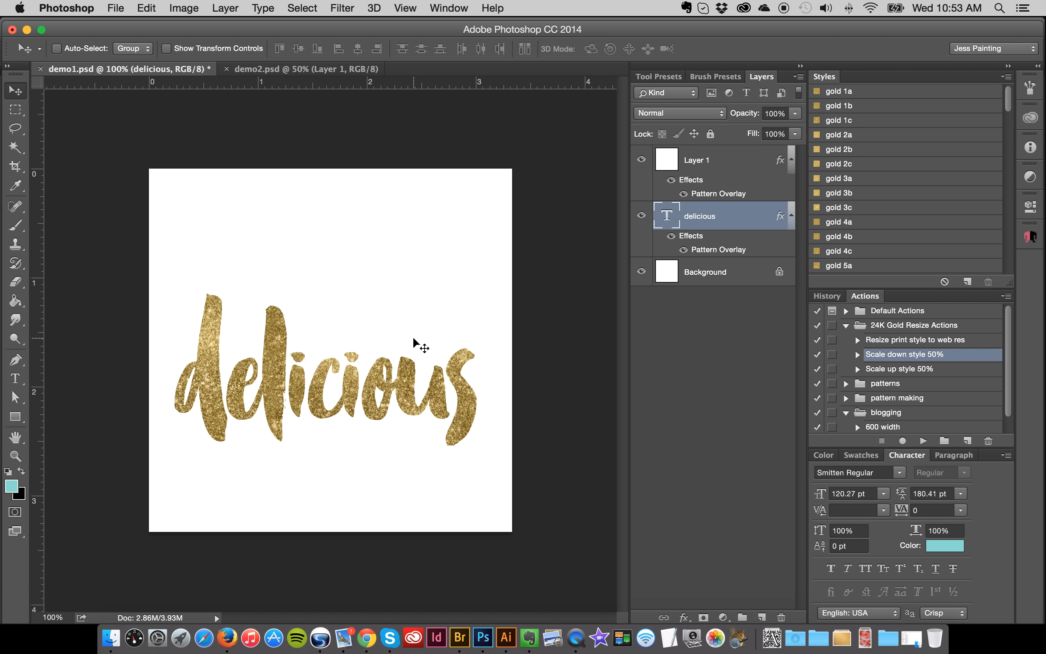
# Try the gold 3a style on the "delicious" text and replace it with the gold 1c style
pyautogui.click(862, 177)
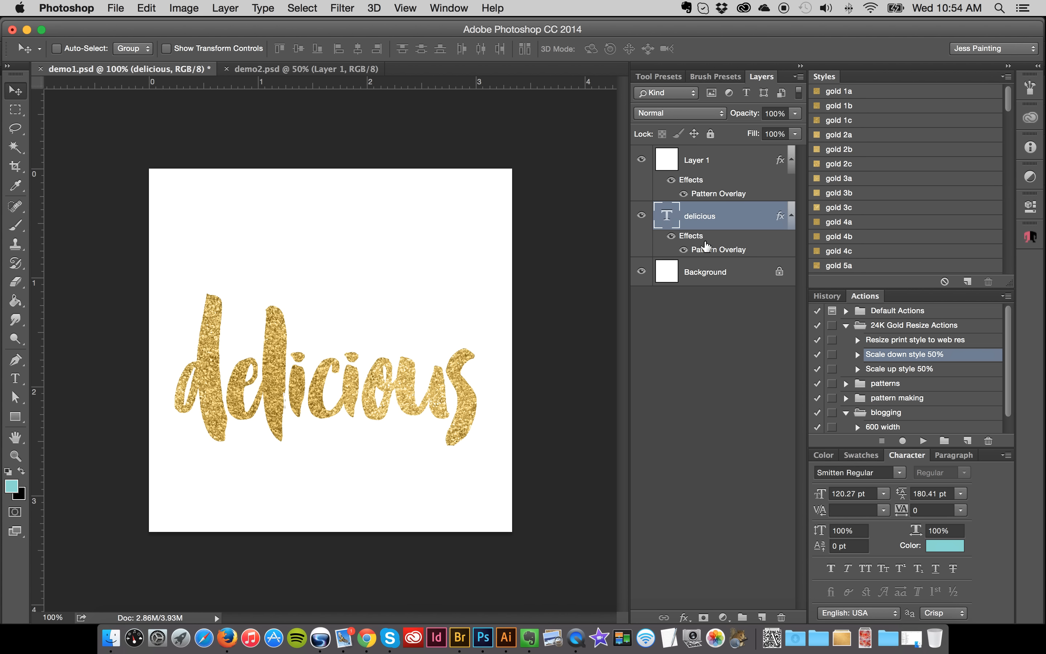
pyautogui.click(858, 125)
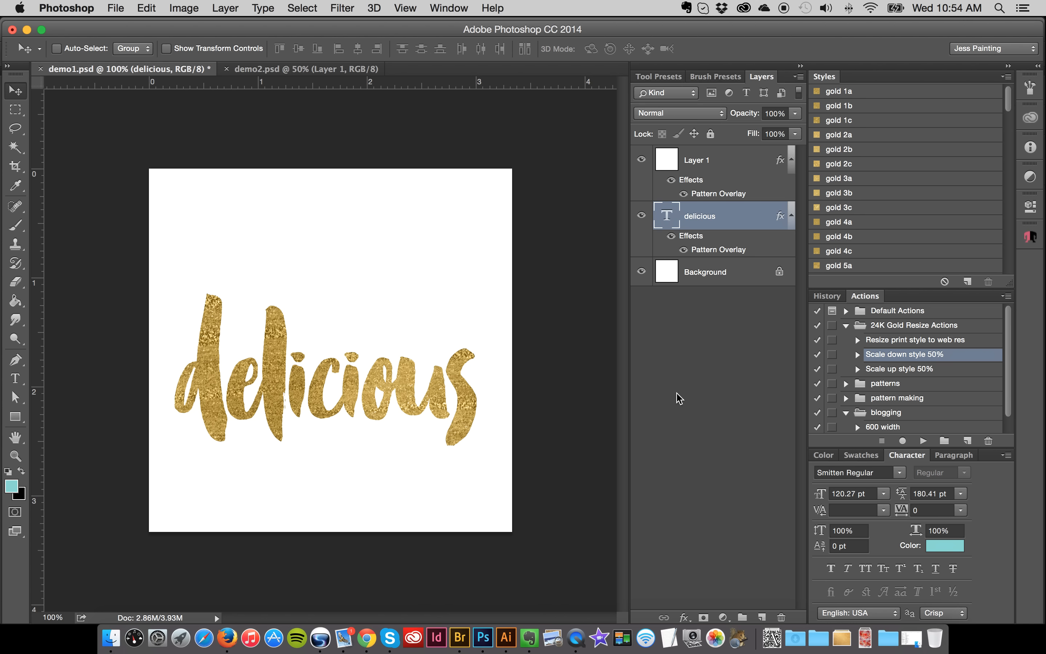
# Paint several diagonal brush strokes on Layer 1 above the right half of the "delicious" text
pyautogui.click(698, 165)
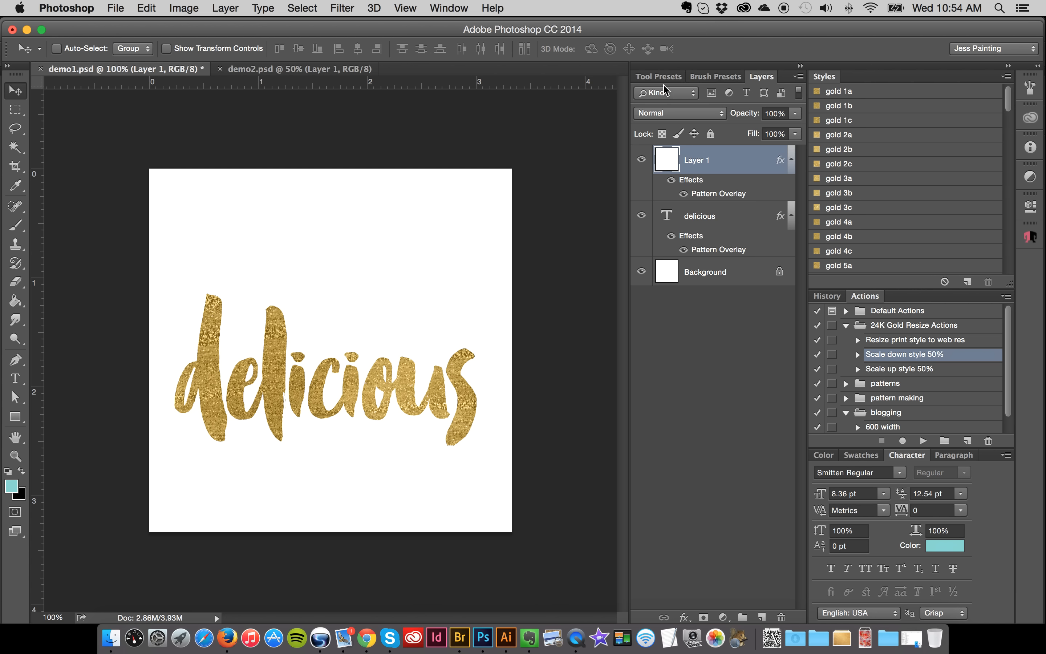
pyautogui.click(15, 225)
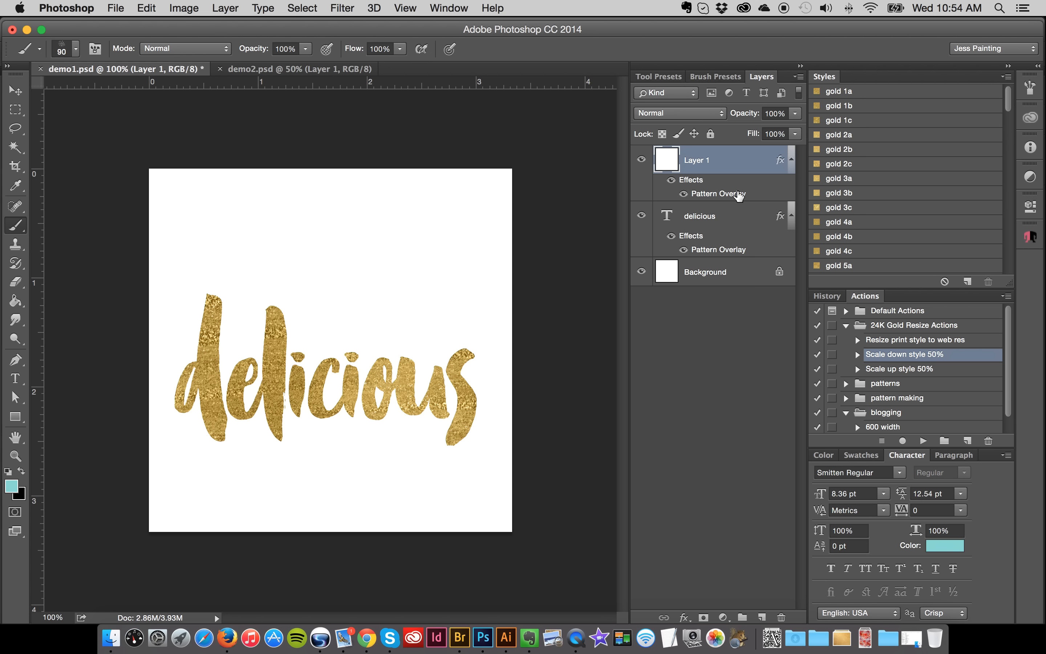
pyautogui.moveTo(374, 150)
pyautogui.mouseDown()
pyautogui.moveTo(334, 236)
pyautogui.moveTo(352, 315)
pyautogui.moveTo(461, 177)
pyautogui.mouseUp()
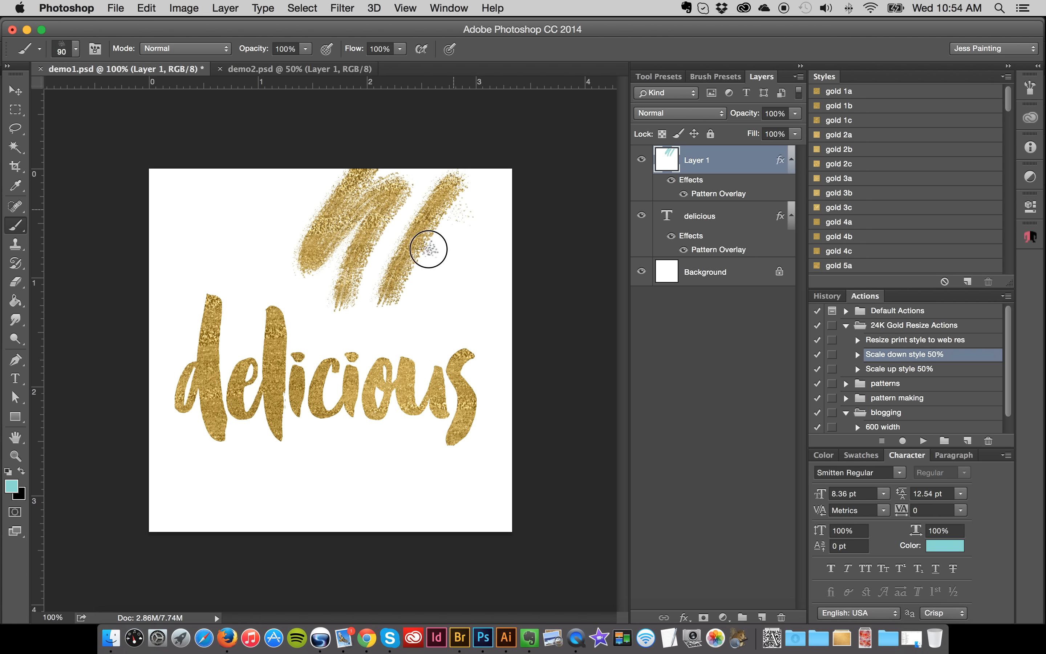
pyautogui.moveTo(428, 249); pyautogui.dragTo(402, 320)
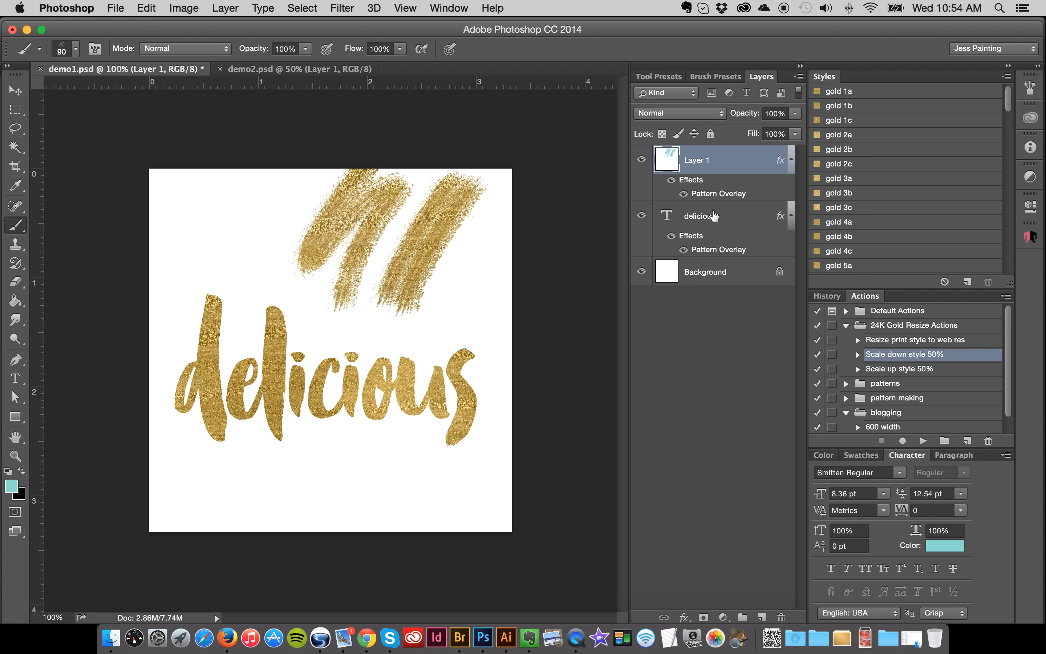
# Preview different gold patterns in Layer 1's Pattern Overlay, ending on gold 10a
pyautogui.doubleClick(720, 195)
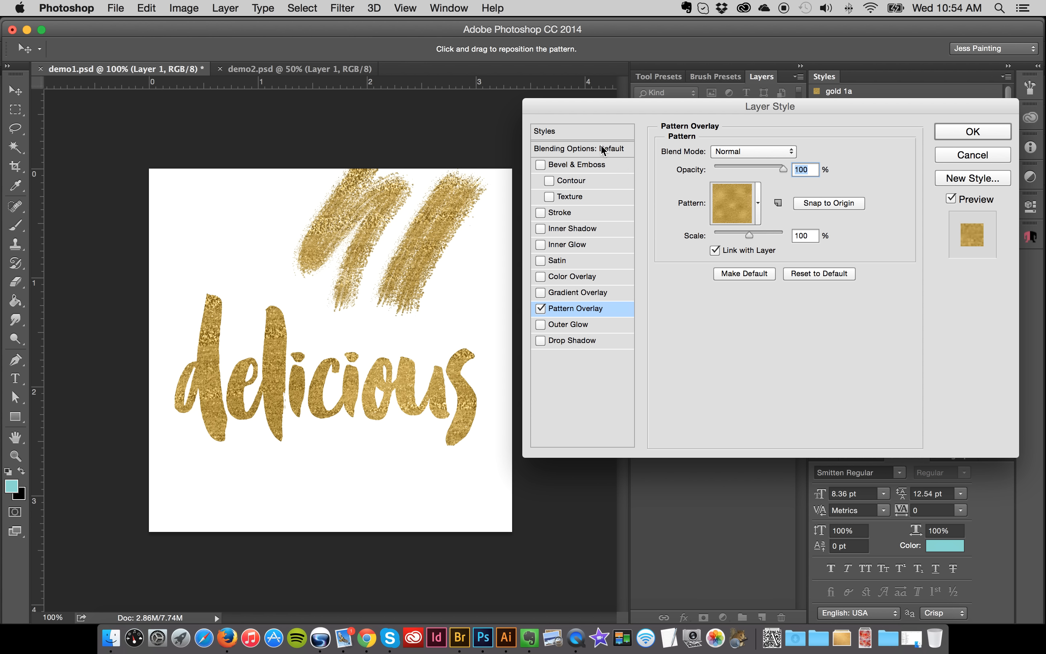
pyautogui.click(737, 203)
pyautogui.click(700, 173)
pyautogui.click(696, 244)
pyautogui.click(688, 273)
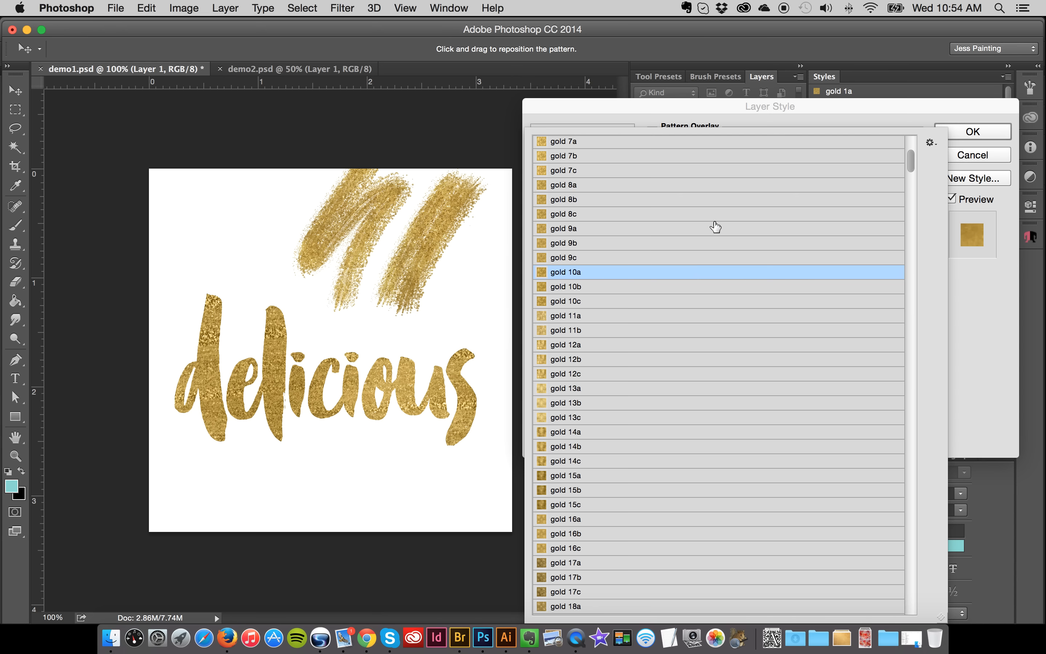
# Set the scale of Layer 1's pattern overlay to 50%
pyautogui.click(925, 254)
pyautogui.click(737, 206)
pyautogui.moveTo(912, 170); pyautogui.dragTo(912, 133)
pyautogui.click(959, 308)
pyautogui.doubleClick(803, 235)
pyautogui.write('50')
# Try gold patterns including 5b, 4a and 2c on Layer 1, accept the overlay, and paint another stroke over the rightmost brush mark
pyautogui.click(733, 194)
pyautogui.click(674, 289)
pyautogui.click(668, 229)
pyautogui.click(669, 186)
pyautogui.click(668, 172)
pyautogui.click(705, 332)
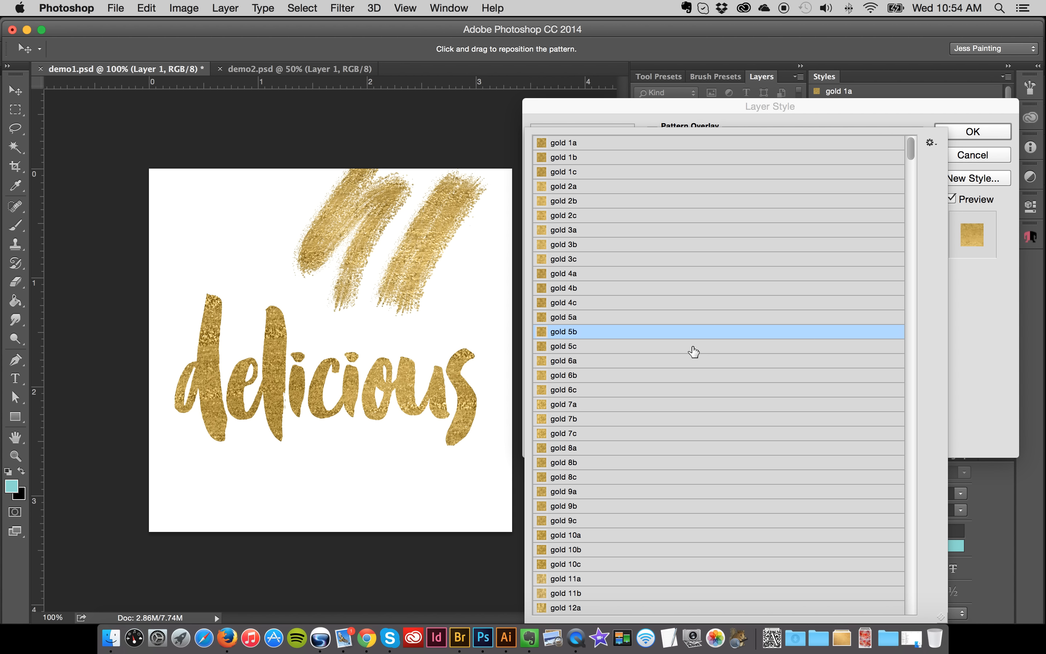
pyautogui.click(625, 274)
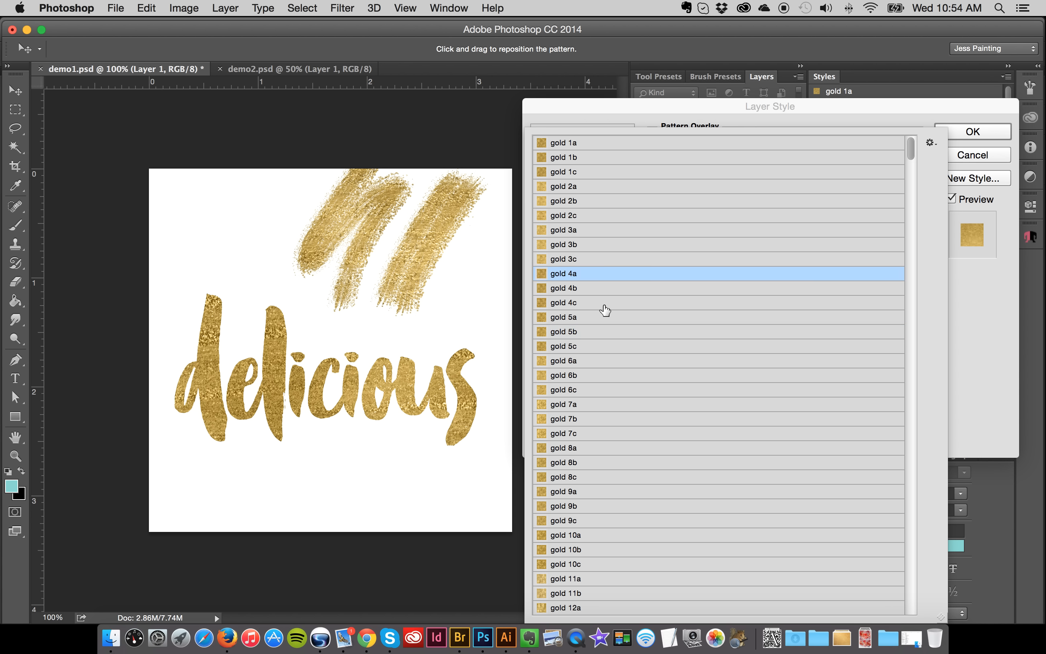
pyautogui.click(614, 158)
pyautogui.click(622, 216)
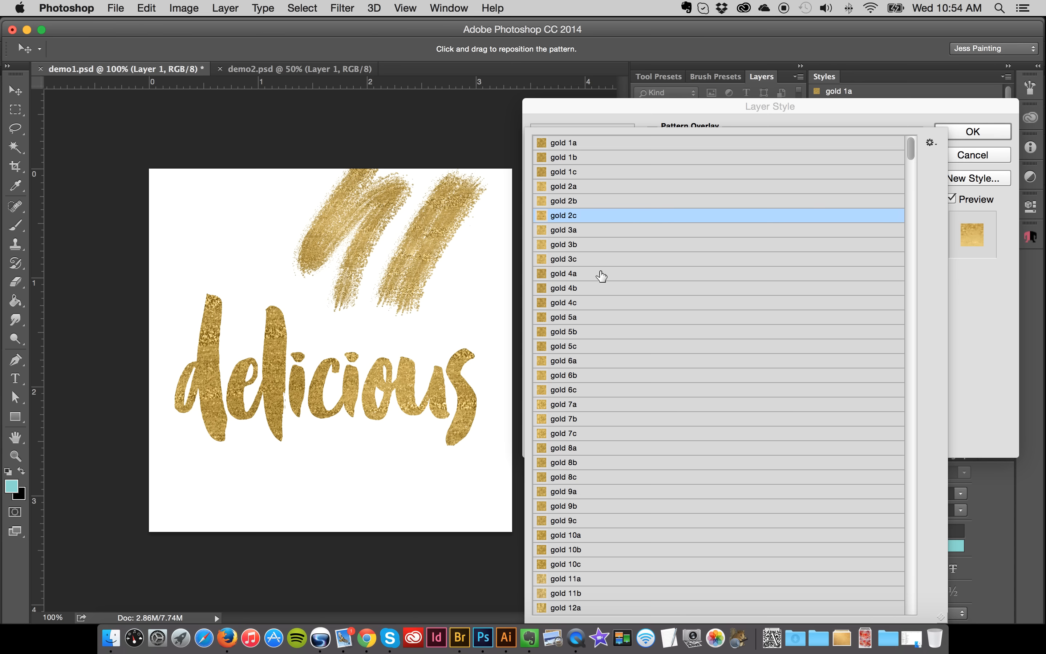
pyautogui.click(973, 132)
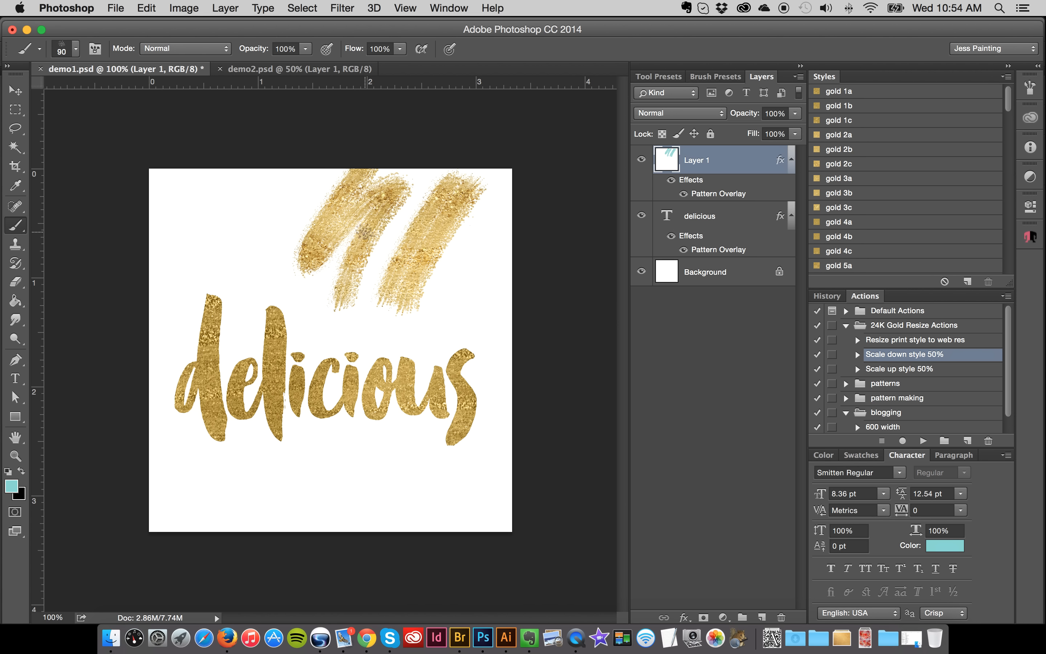
pyautogui.moveTo(454, 190); pyautogui.dragTo(411, 317)
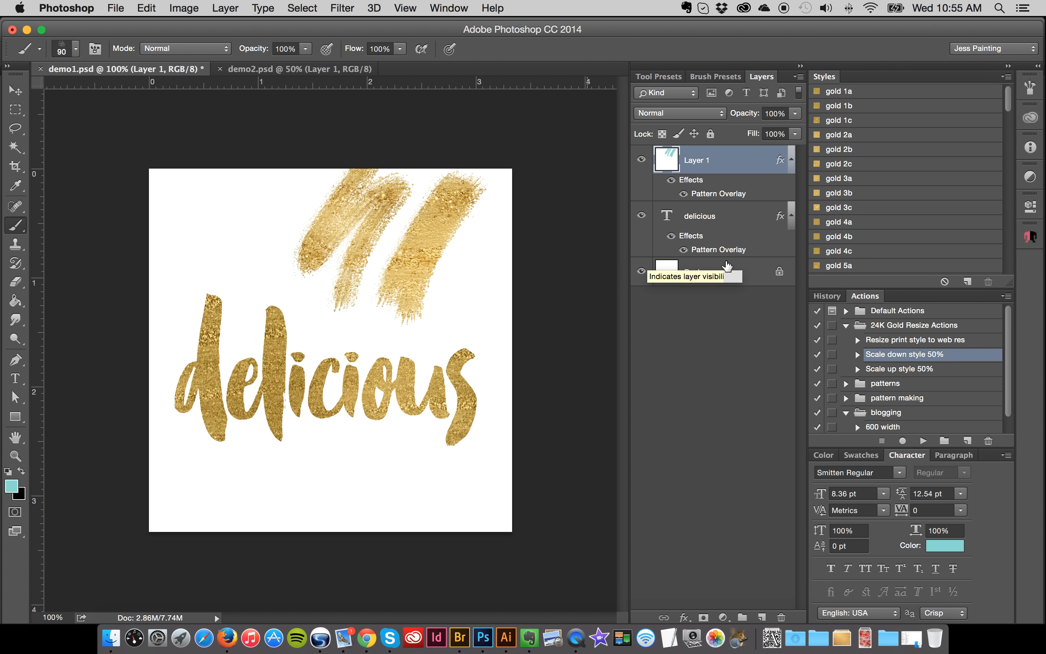
# Hide the "delicious" layer's effects to compare with the plain text, and show them again
pyautogui.click(704, 218)
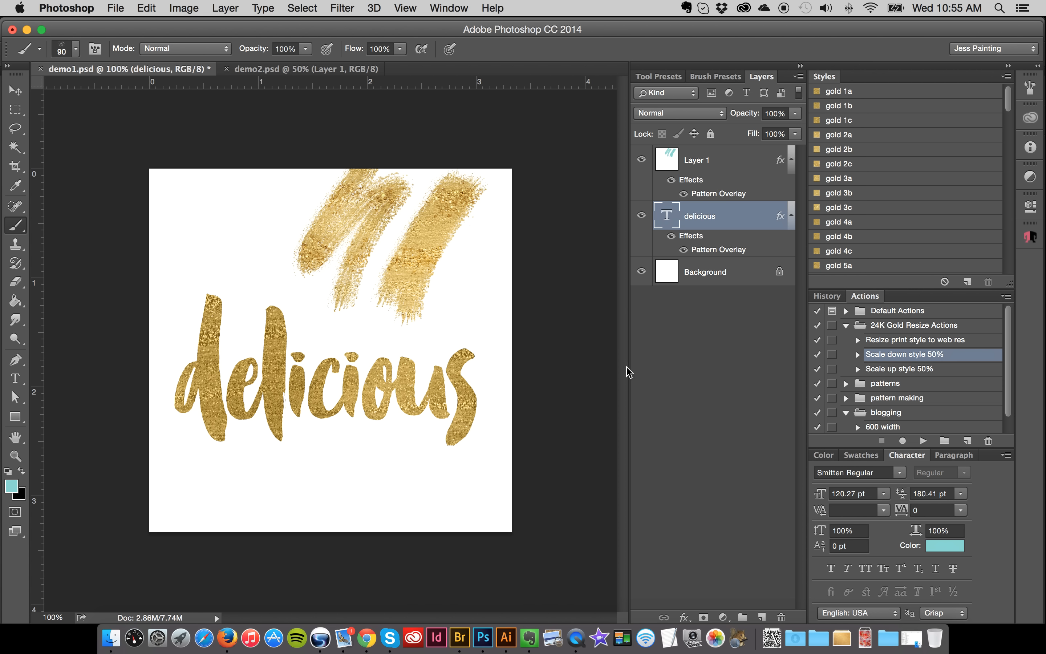
pyautogui.click(672, 235)
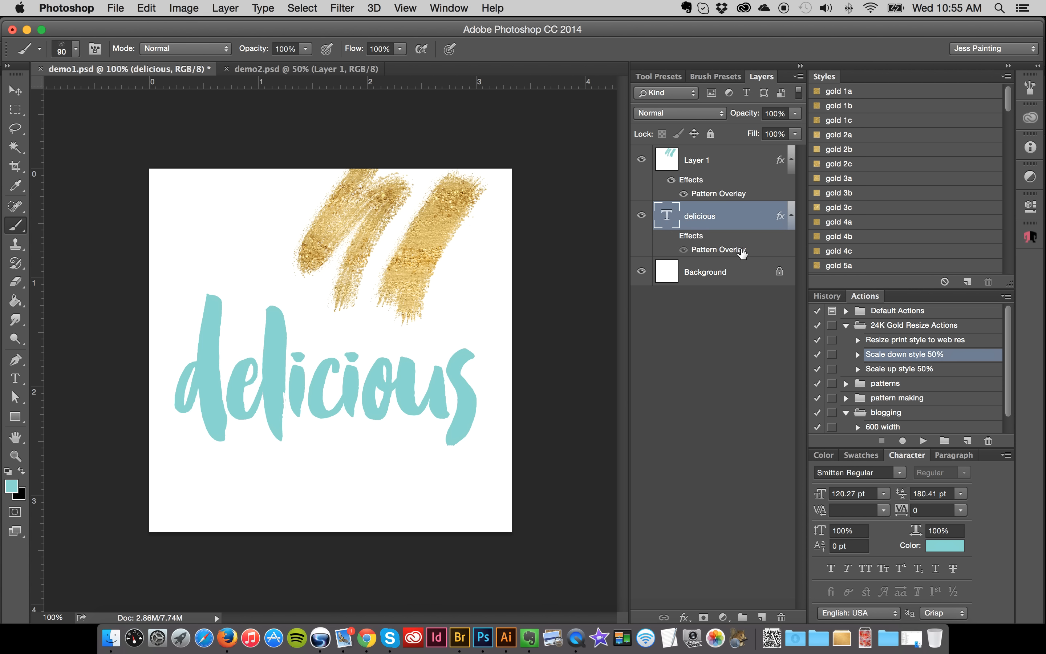
pyautogui.click(672, 235)
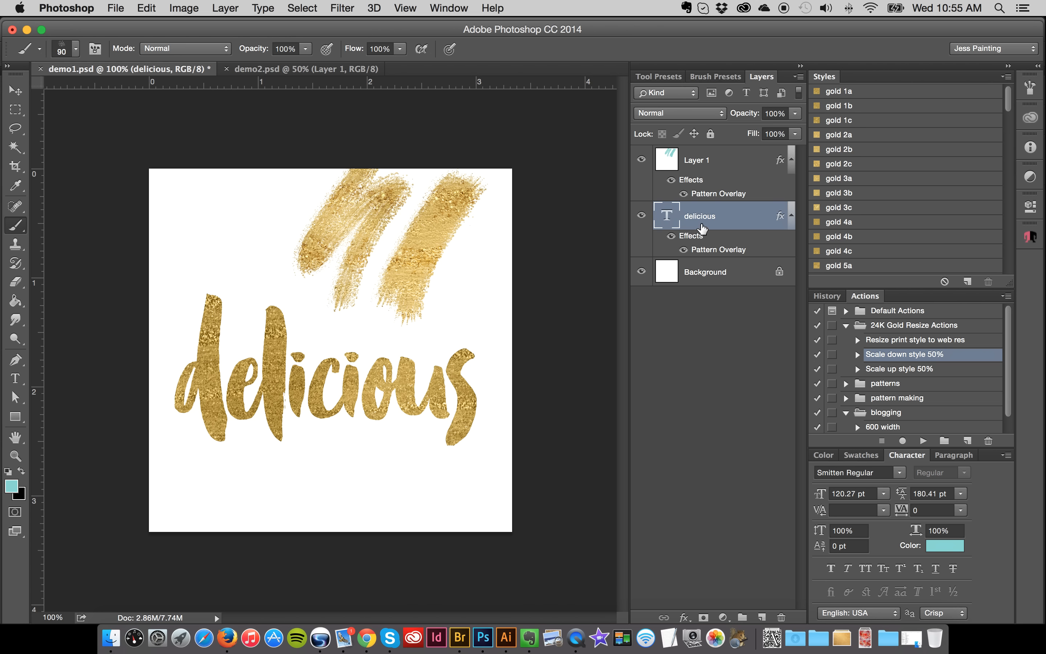
# Try the Luminosity blend mode on the "delicious" layer's pattern overlay, then restore Normal
pyautogui.click(719, 250)
pyautogui.doubleClick(719, 251)
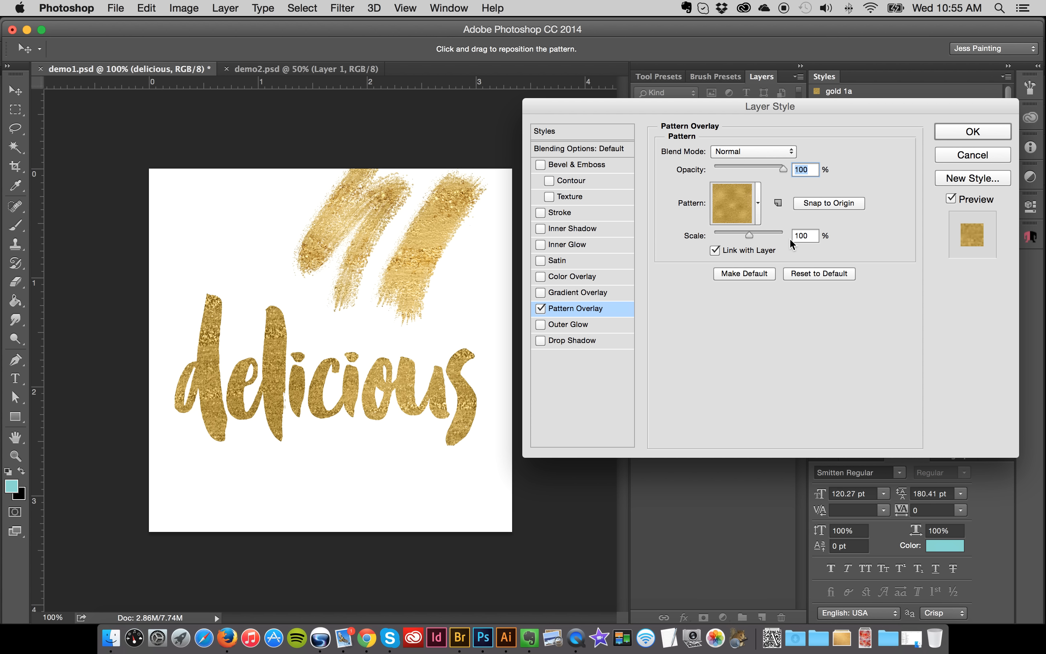
pyautogui.click(738, 151)
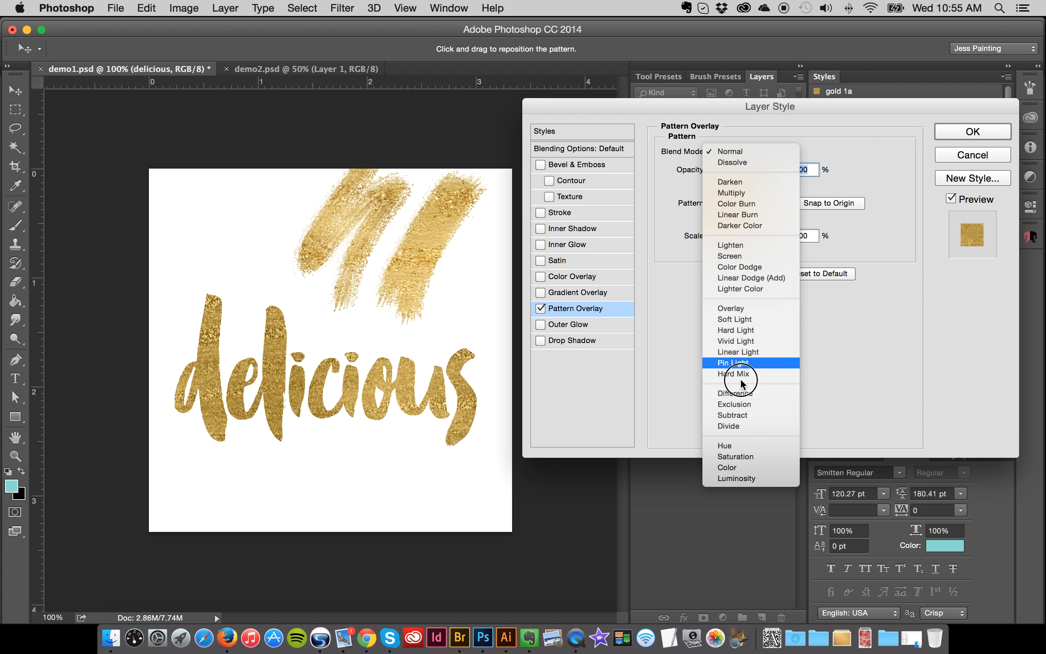
pyautogui.click(737, 479)
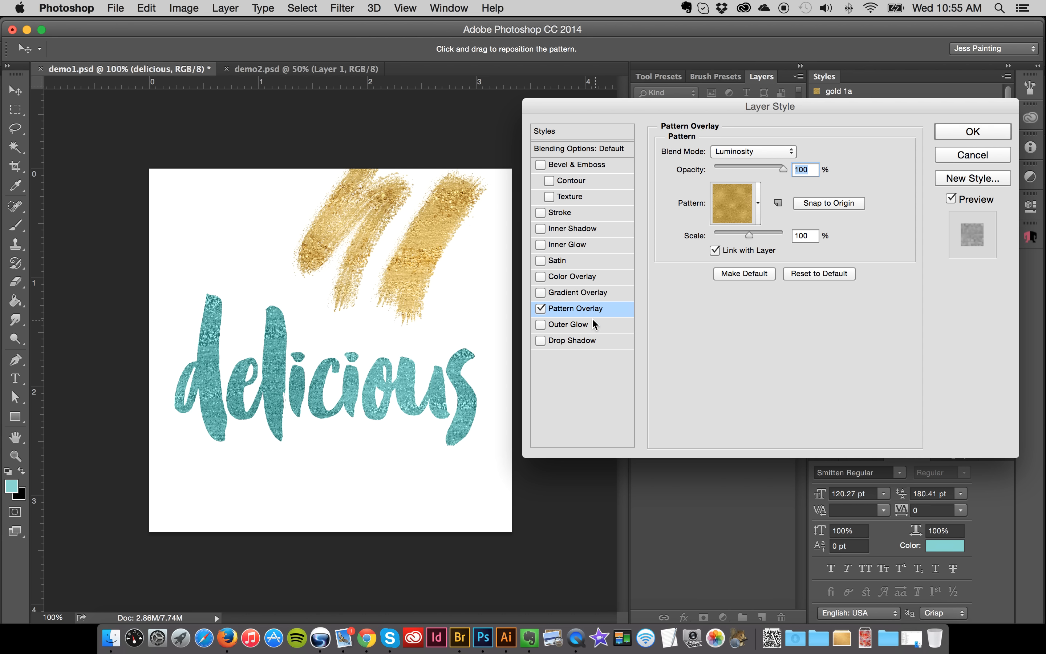
pyautogui.click(743, 149)
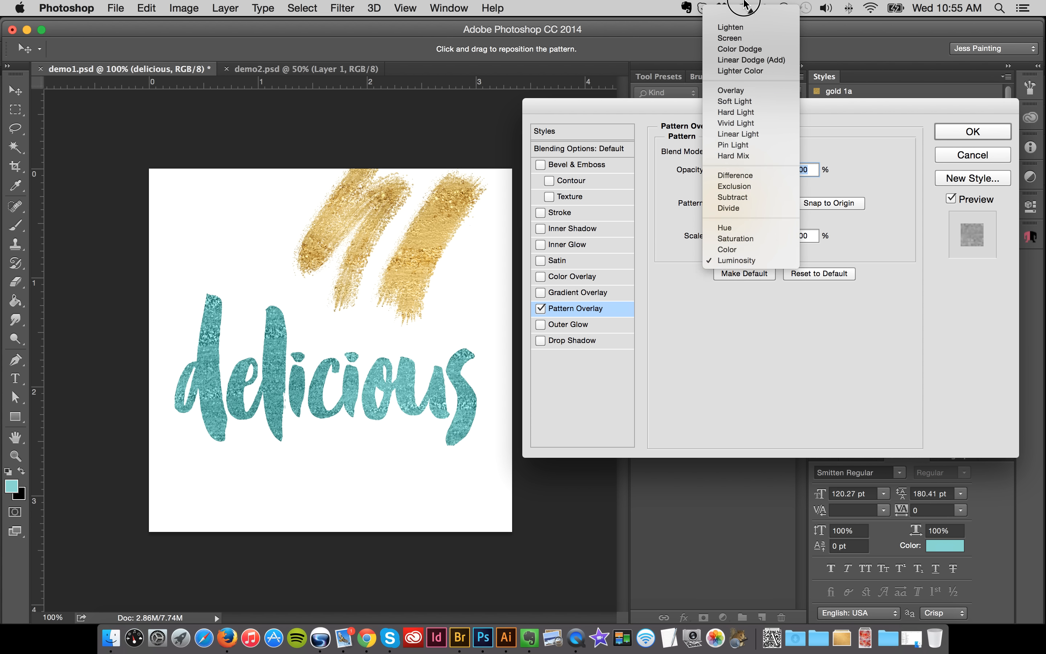
pyautogui.click(733, 12)
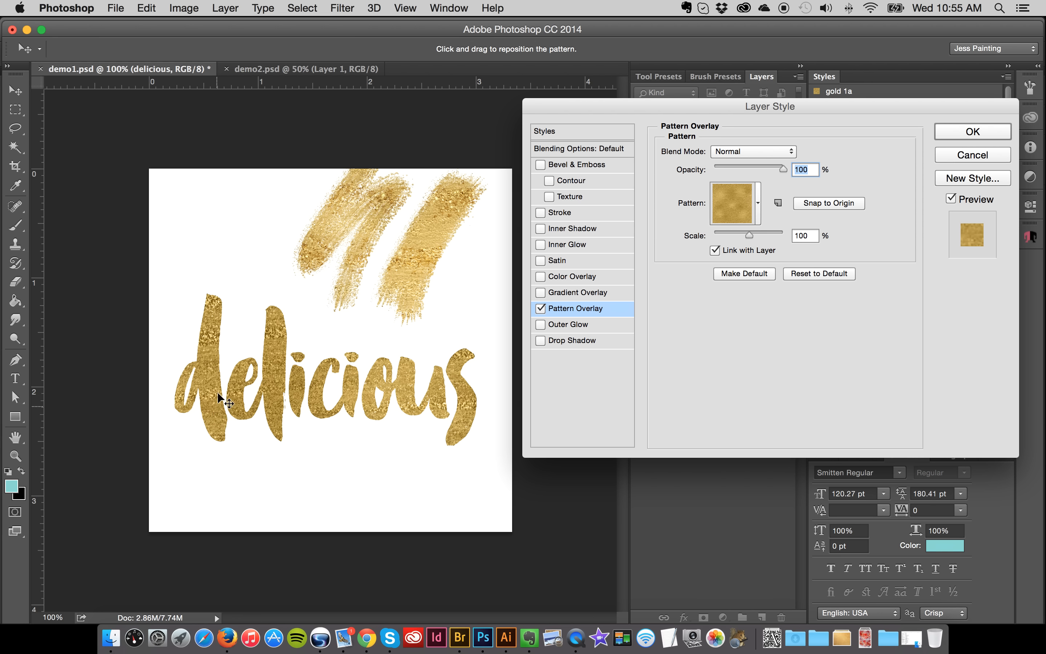
# Add a gray #818181 Color Overlay to the "delicious" layer and set its blend mode to Color
pyautogui.click(584, 275)
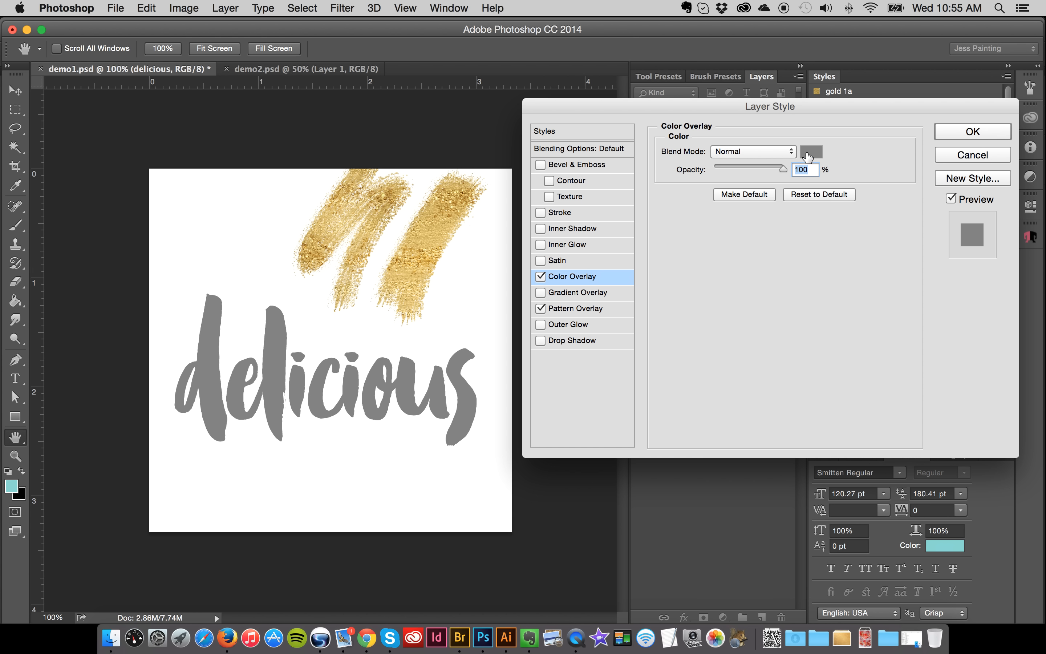
pyautogui.click(811, 151)
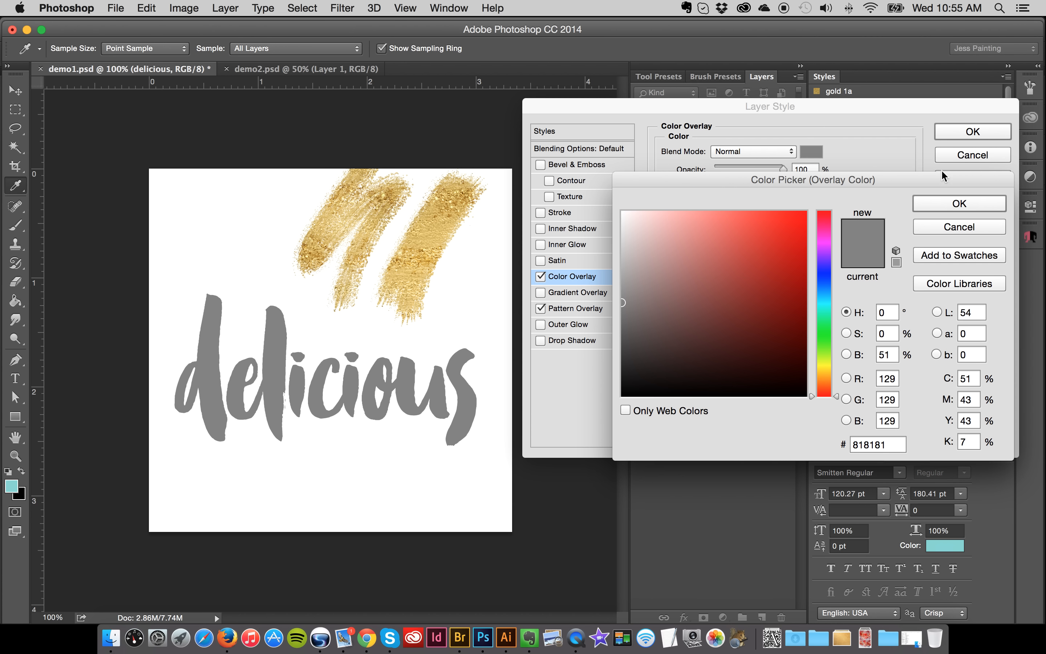
pyautogui.click(933, 204)
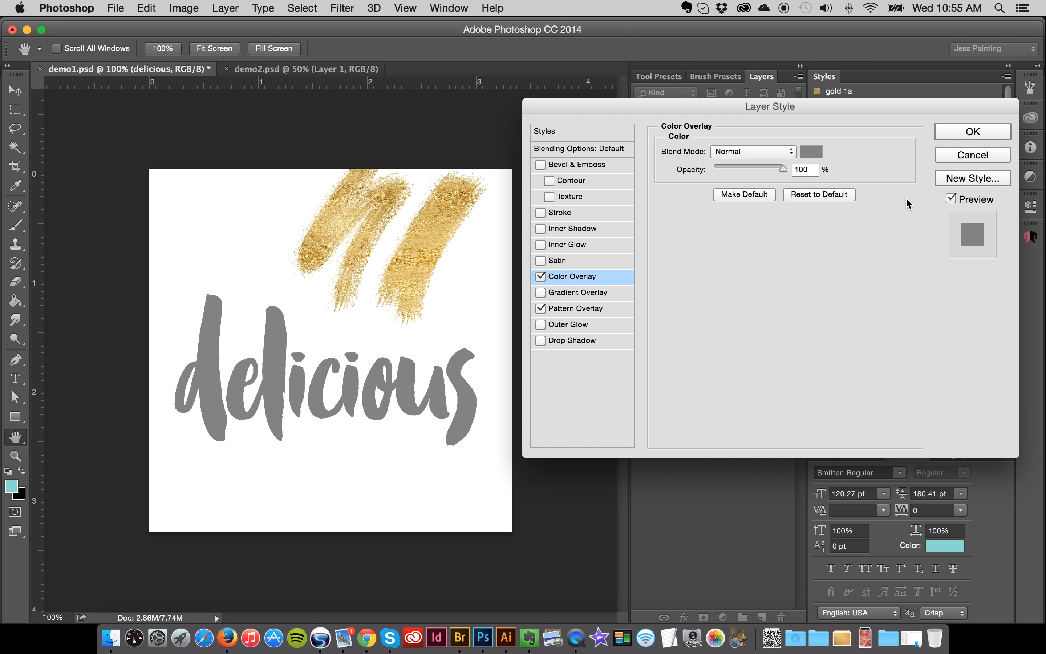
pyautogui.click(721, 157)
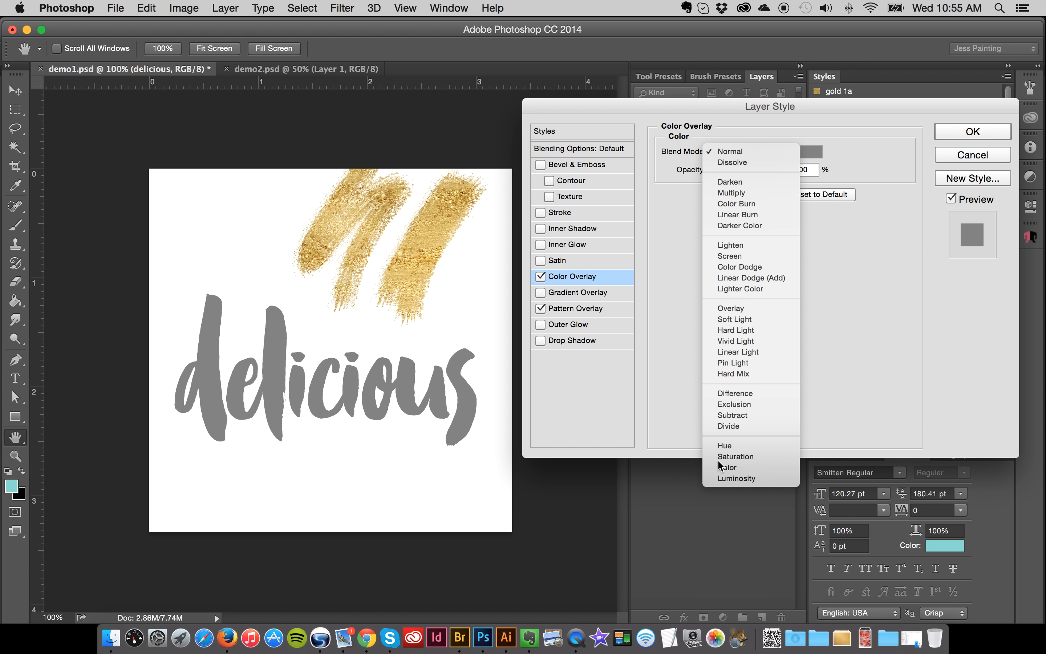
pyautogui.click(727, 456)
pyautogui.click(740, 151)
pyautogui.click(737, 163)
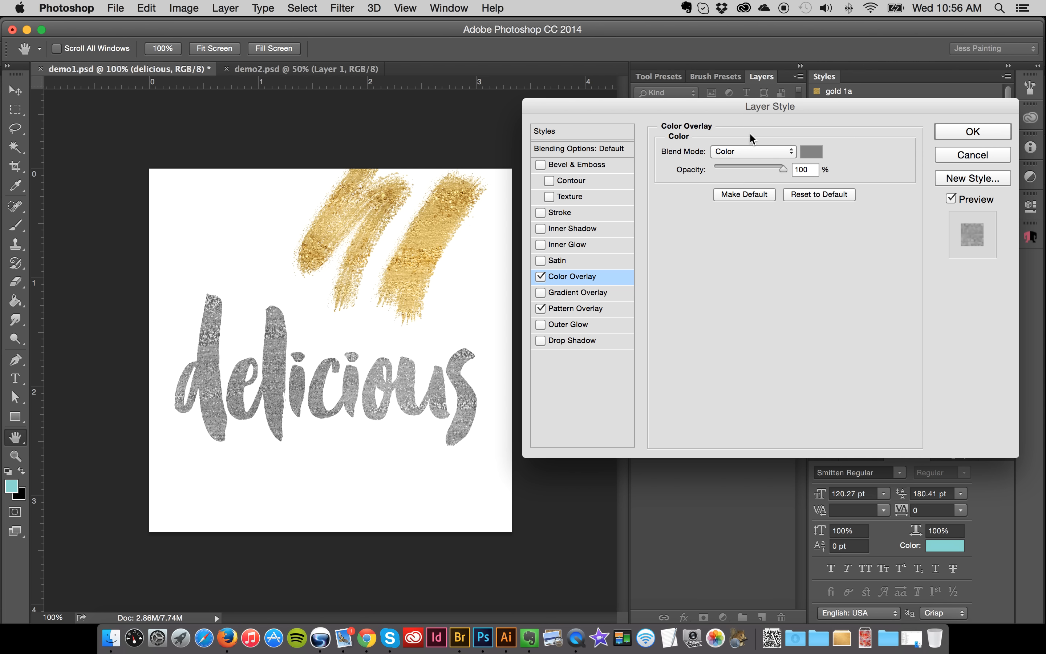
# Reduce the "delicious" color overlay's opacity to 33%, trying the Hue blend mode before returning to Color
pyautogui.click(741, 151)
pyautogui.click(734, 137)
pyautogui.moveTo(782, 170); pyautogui.dragTo(736, 170)
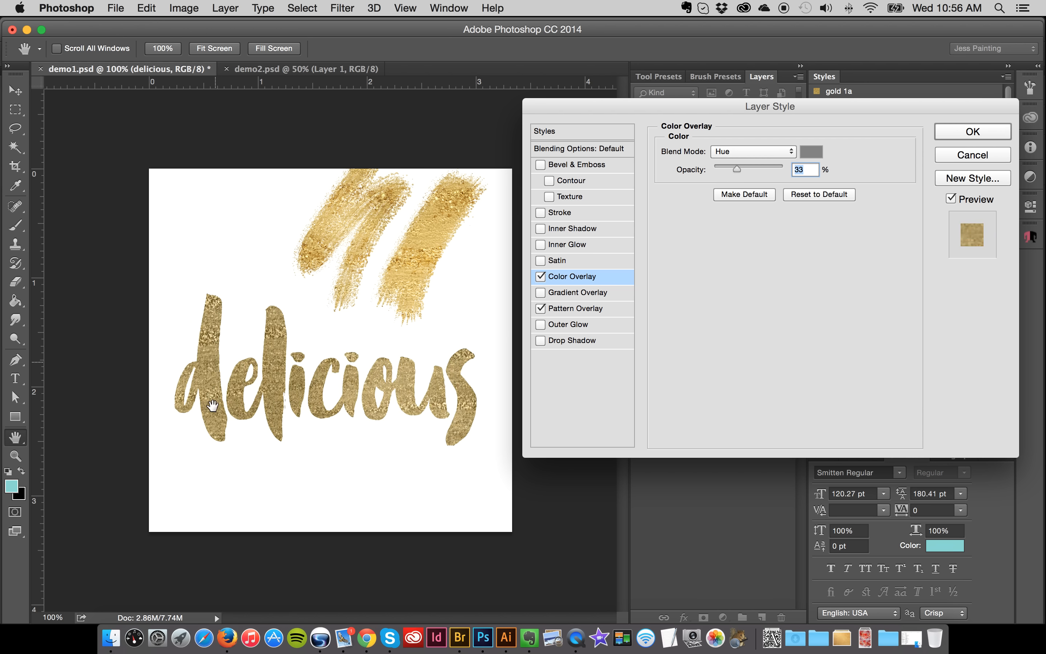
pyautogui.click(744, 152)
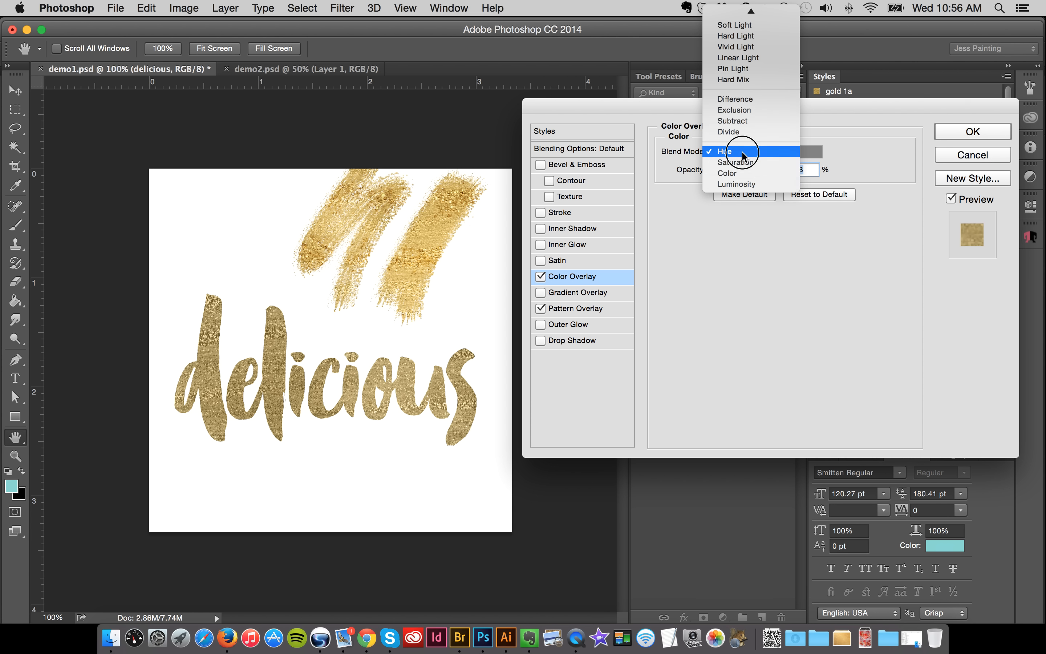
pyautogui.click(731, 173)
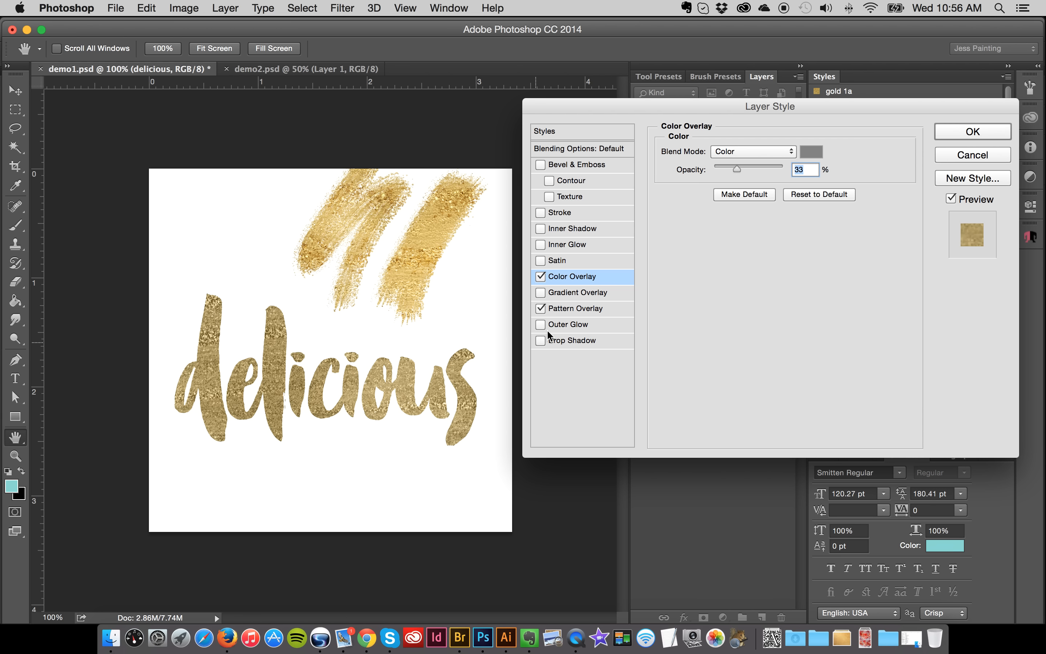
# Try gold 3a and 2c as the "delicious" overlay pattern, settle on gold 2b, and accept the layer style
pyautogui.click(595, 308)
pyautogui.click(753, 204)
pyautogui.click(641, 198)
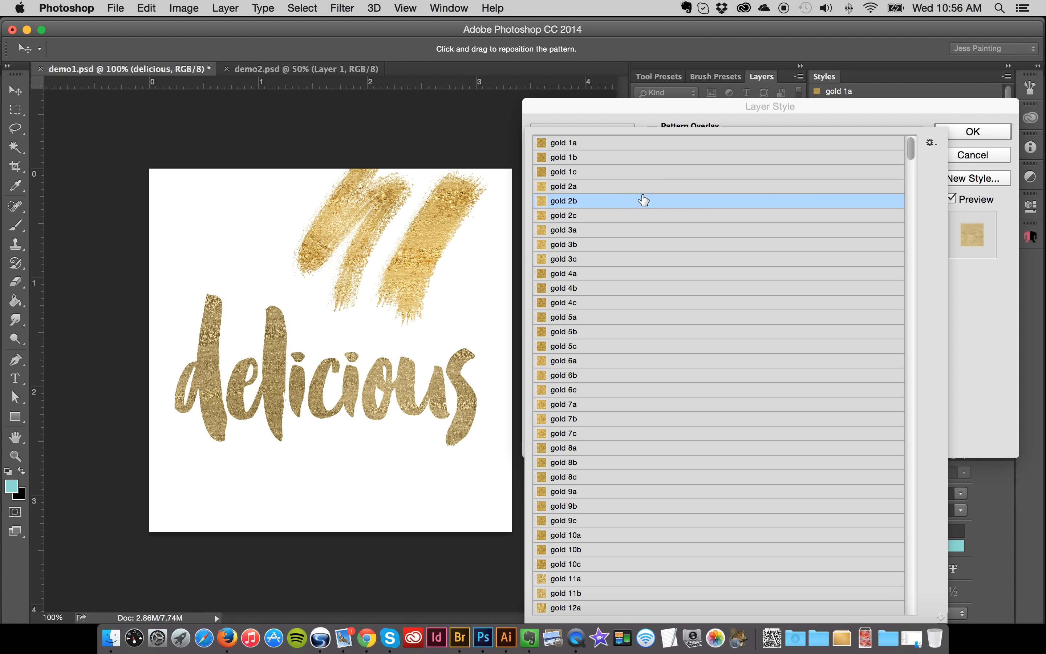
pyautogui.click(635, 243)
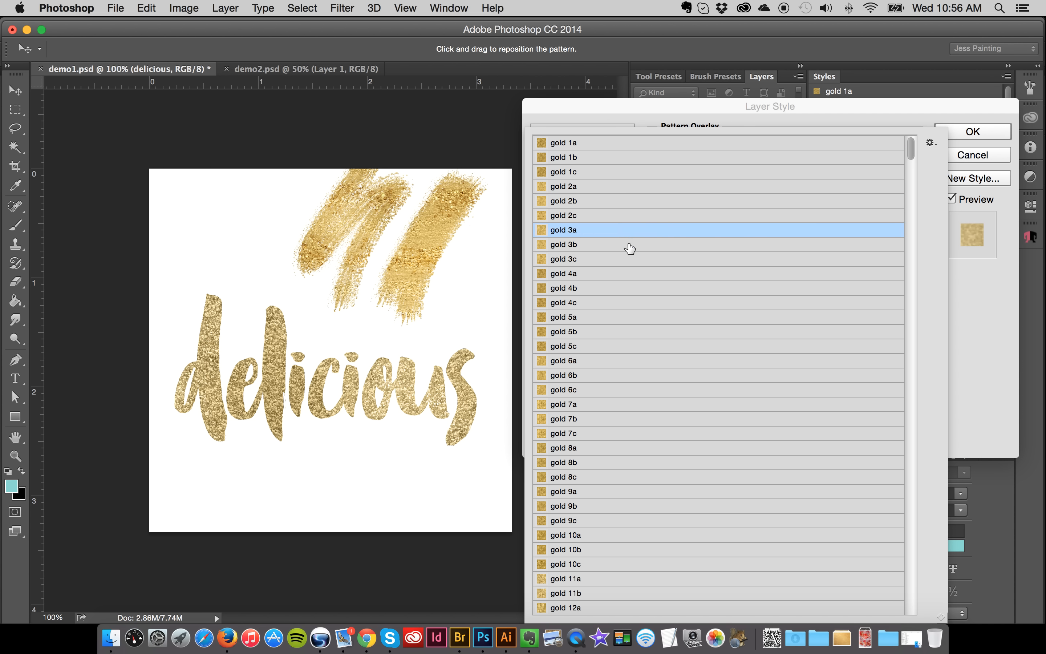
pyautogui.click(595, 216)
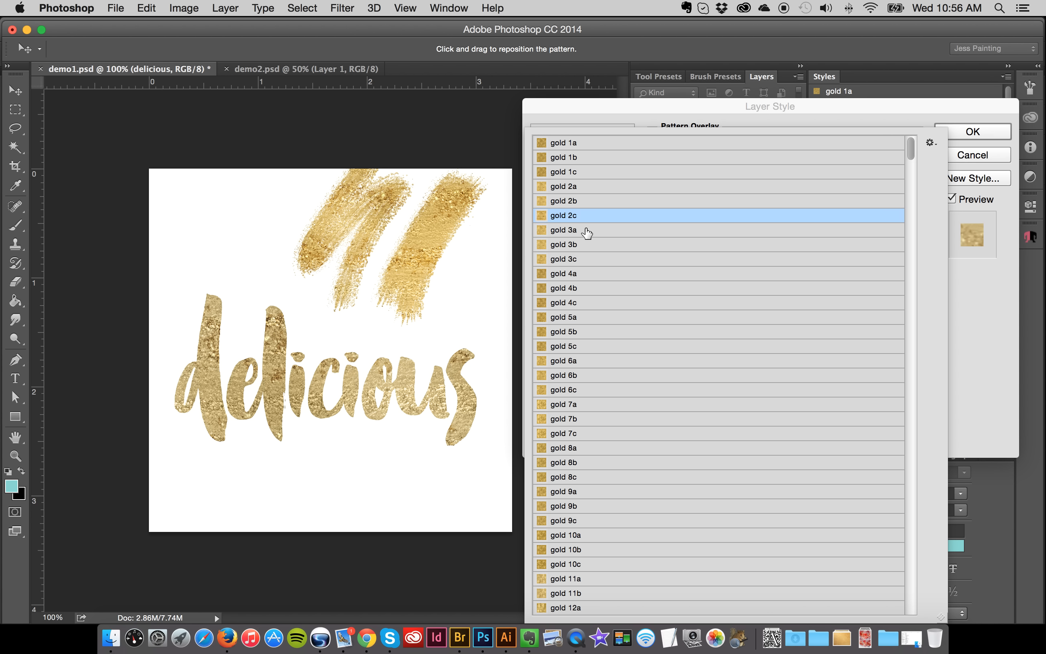
pyautogui.click(593, 203)
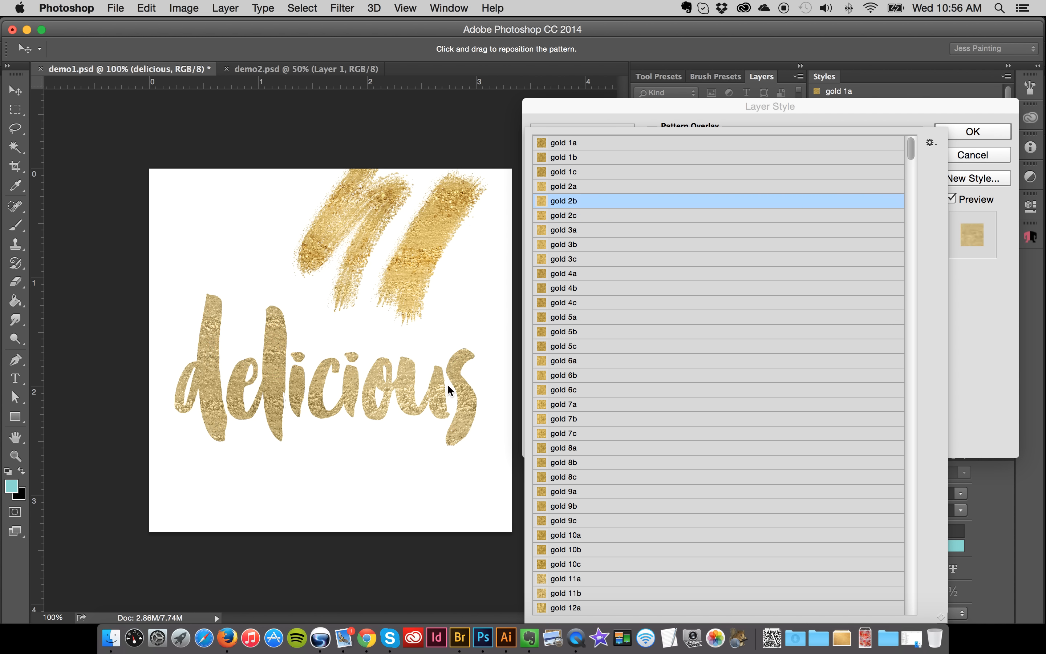
pyautogui.click(968, 305)
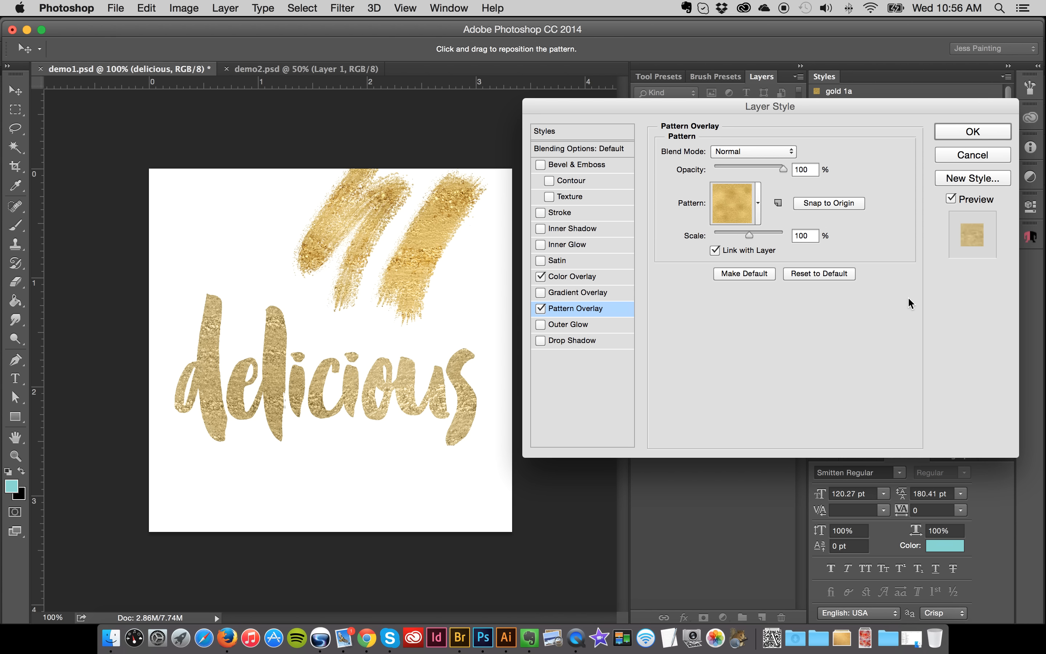
pyautogui.click(583, 276)
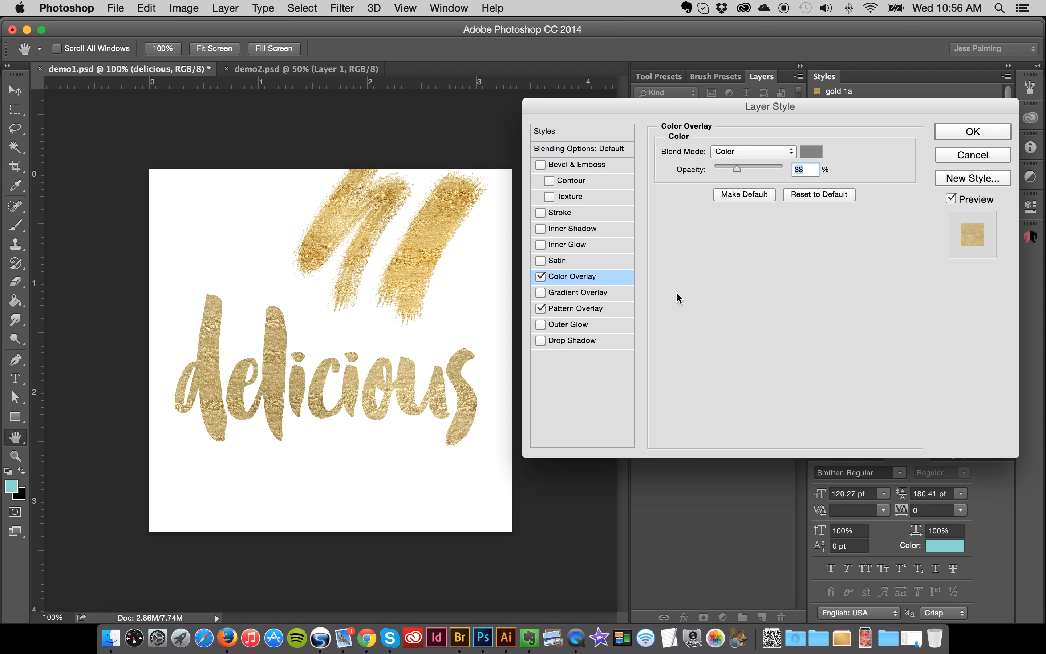
pyautogui.click(972, 131)
# Hide Layer 1's effects to see the plain brush strokes, and show them again
pyautogui.press('b')
pyautogui.click(671, 179)
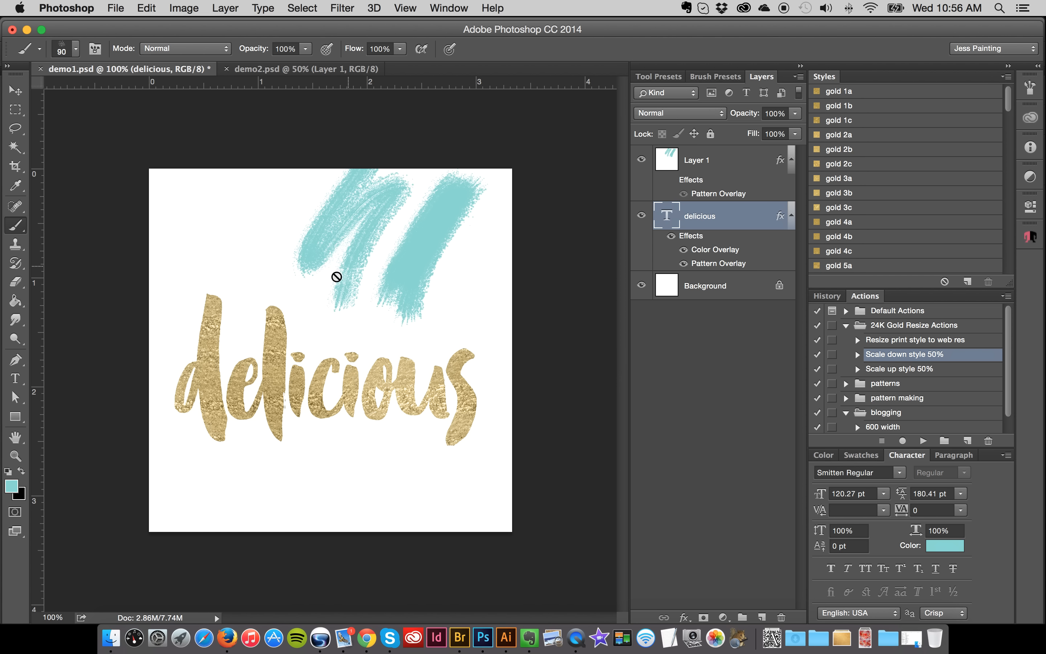
pyautogui.click(671, 179)
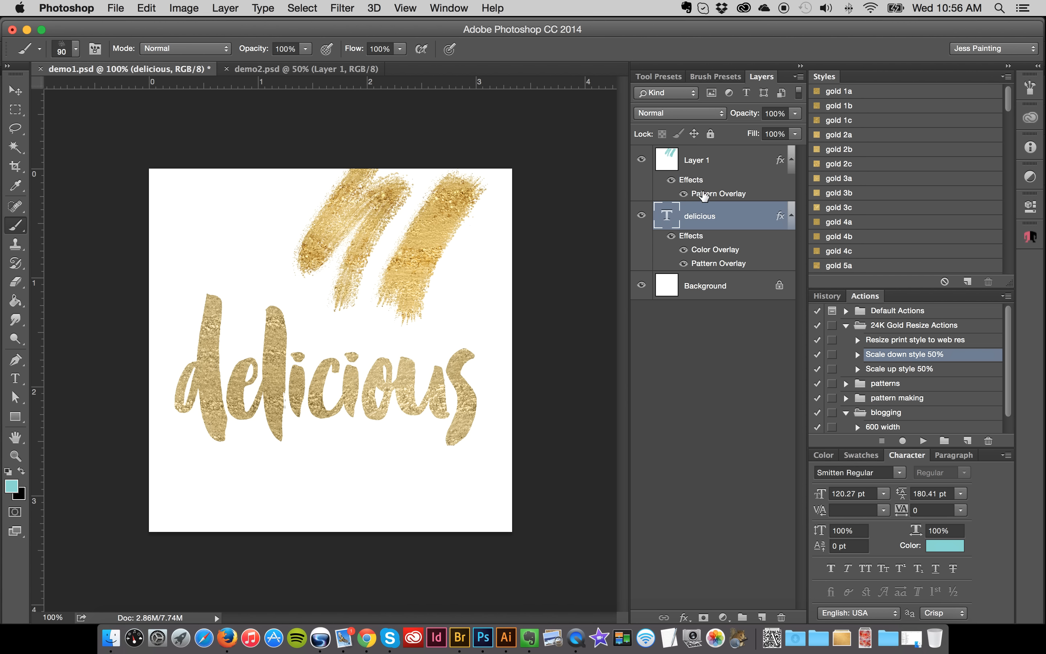
# Try the Luminosity blend mode on Layer 1's pattern overlay, then restore Normal
pyautogui.click(709, 193)
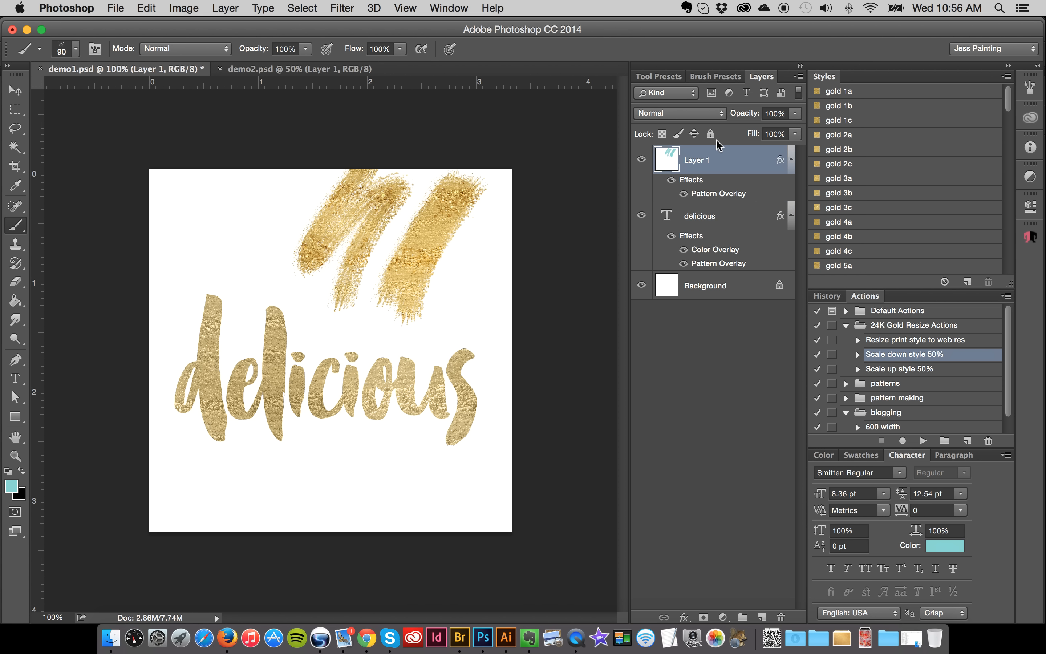
pyautogui.doubleClick(715, 194)
pyautogui.click(741, 152)
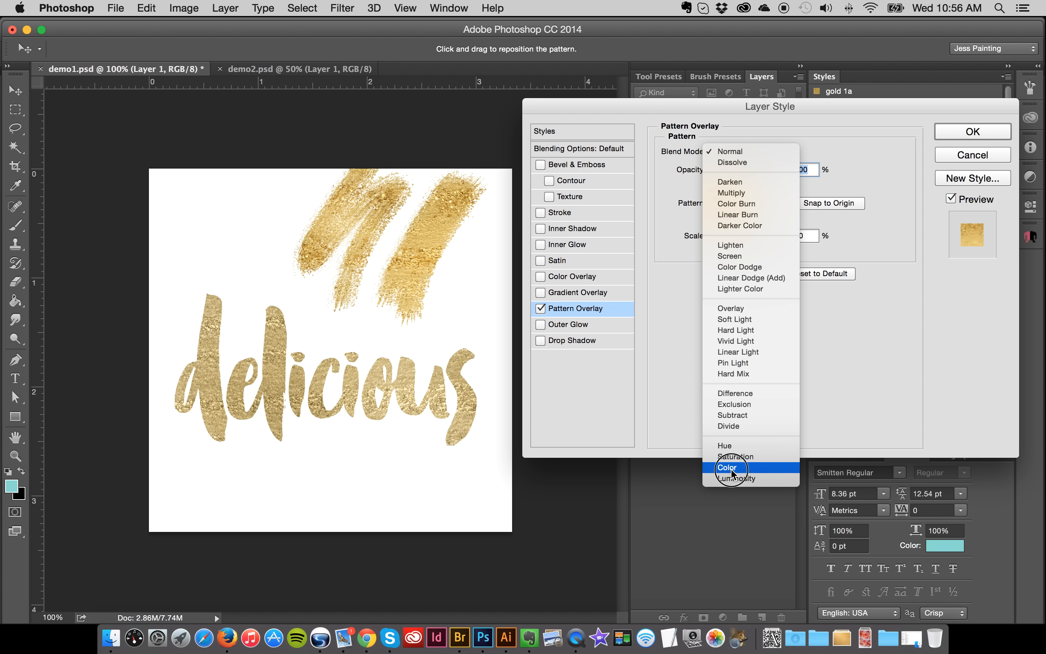
pyautogui.click(741, 479)
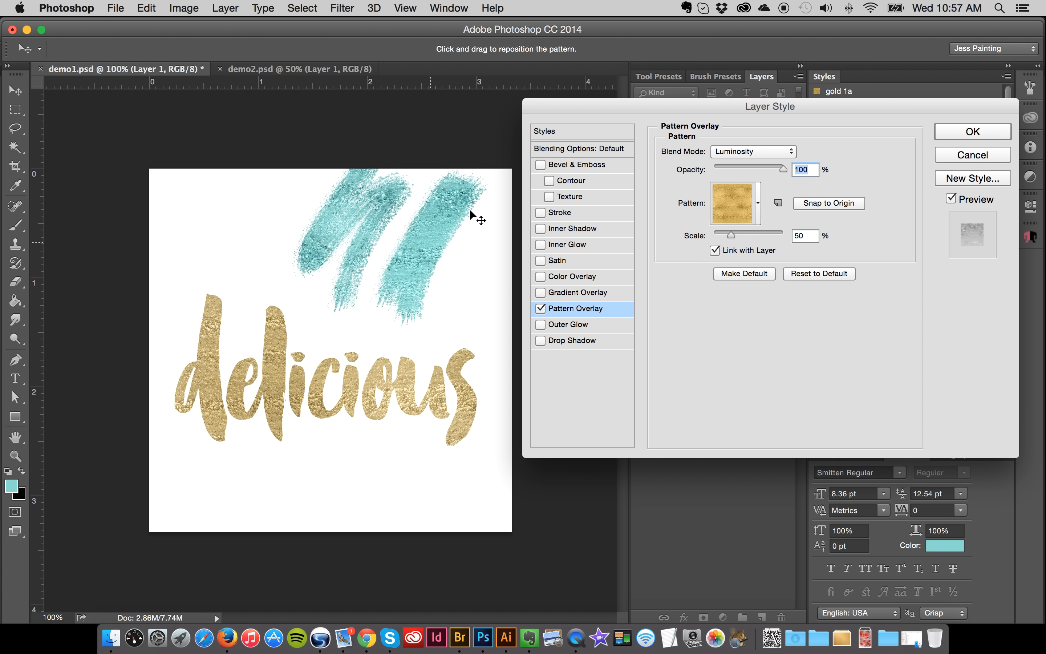
pyautogui.click(728, 149)
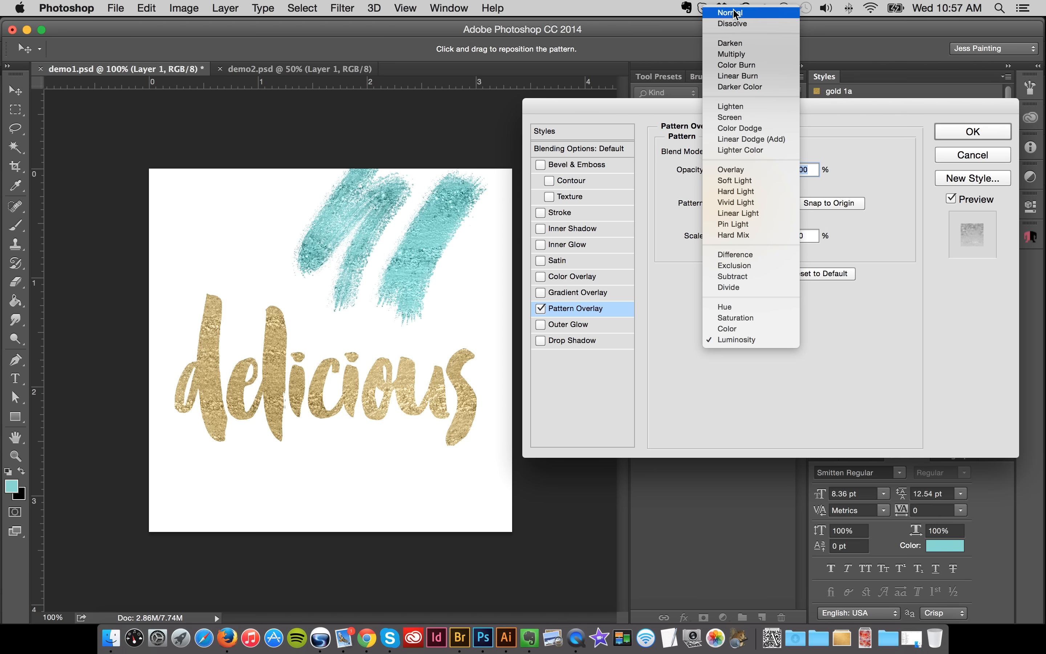
pyautogui.click(735, 12)
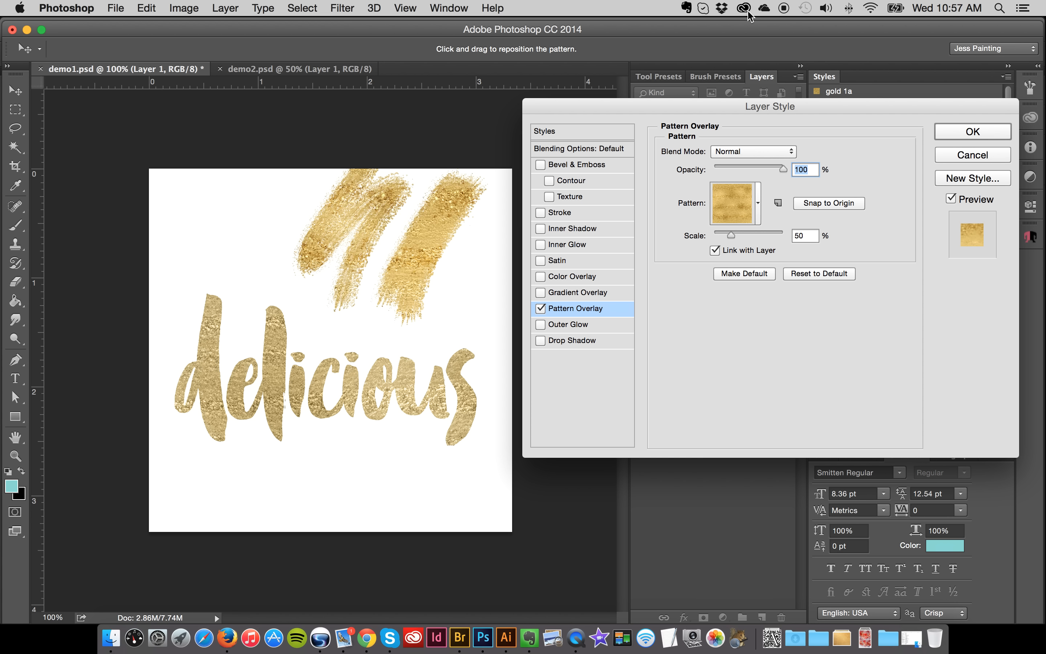
# Add a Color Overlay to Layer 1 with the Color blend mode and a magenta-pink overlay color
pyautogui.click(575, 276)
pyautogui.click(752, 150)
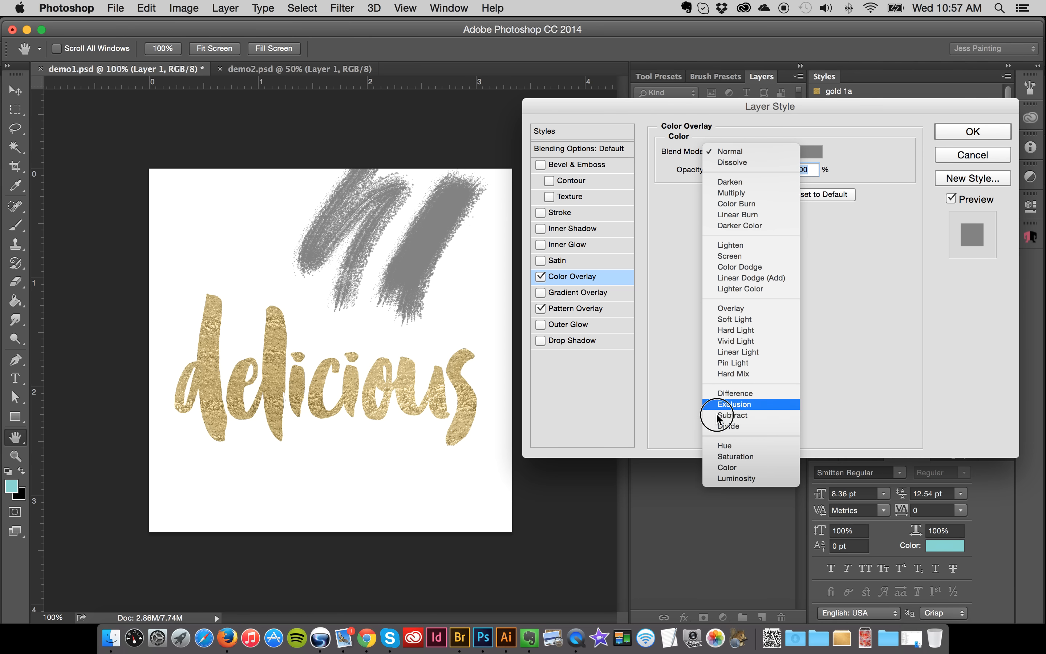
pyautogui.click(728, 467)
pyautogui.click(811, 152)
pyautogui.click(784, 262)
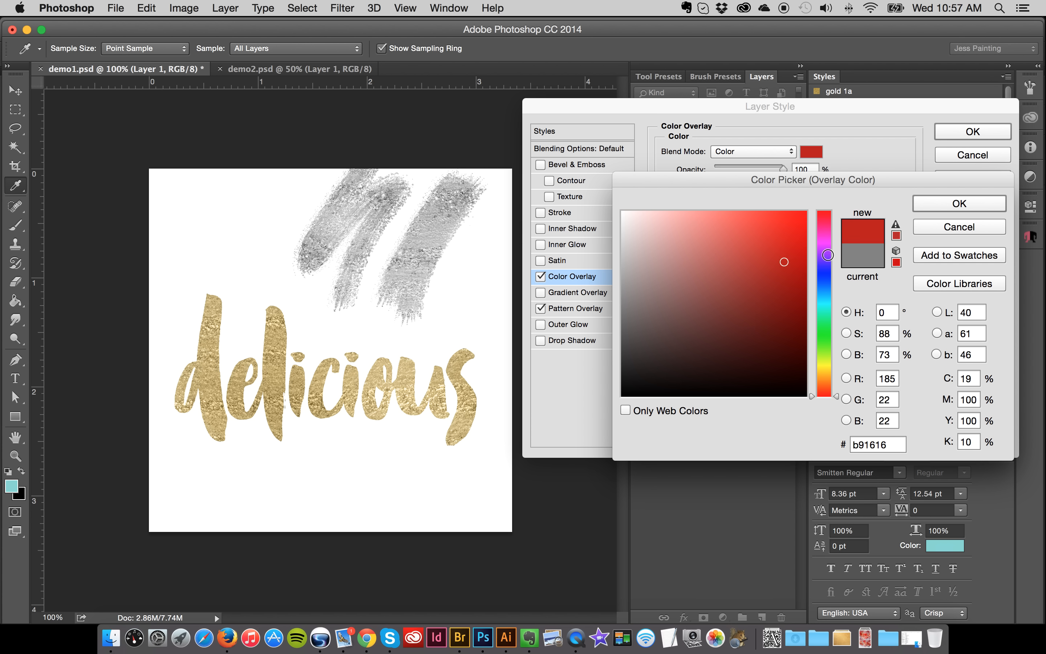
pyautogui.click(824, 238)
pyautogui.click(775, 232)
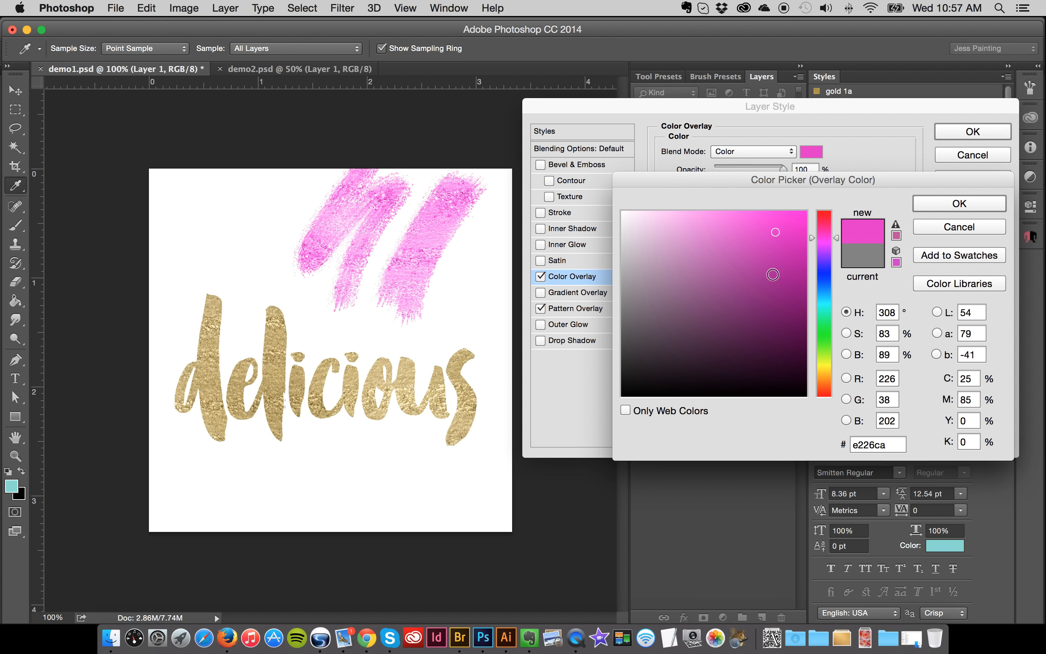
pyautogui.click(760, 256)
pyautogui.click(931, 211)
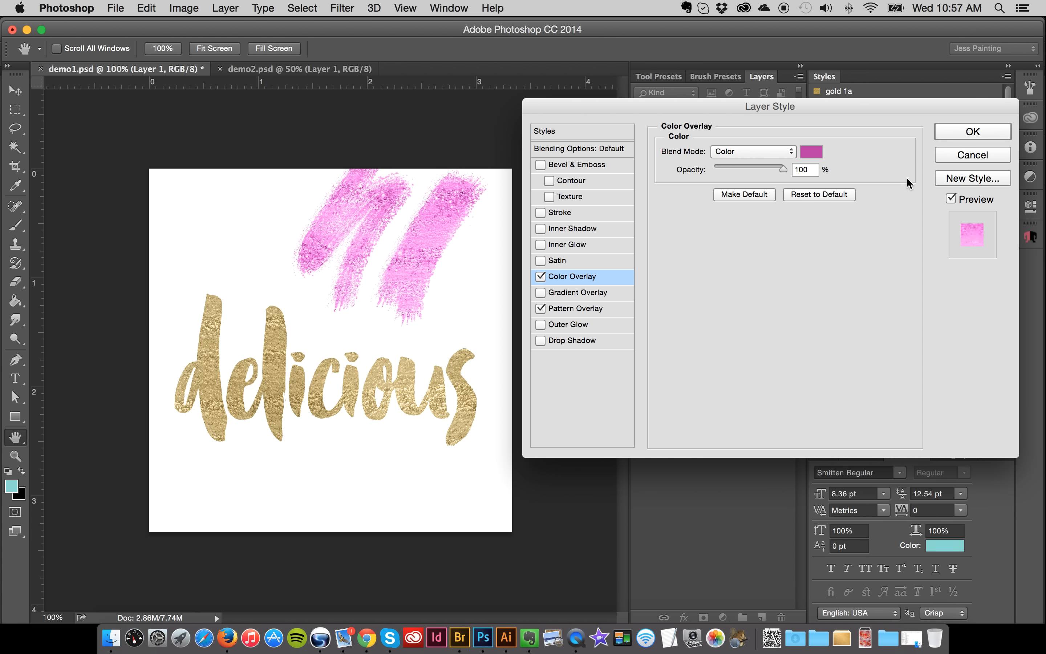
# Try the Hue blend mode on Layer 1's color overlay, then return to Color
pyautogui.click(736, 148)
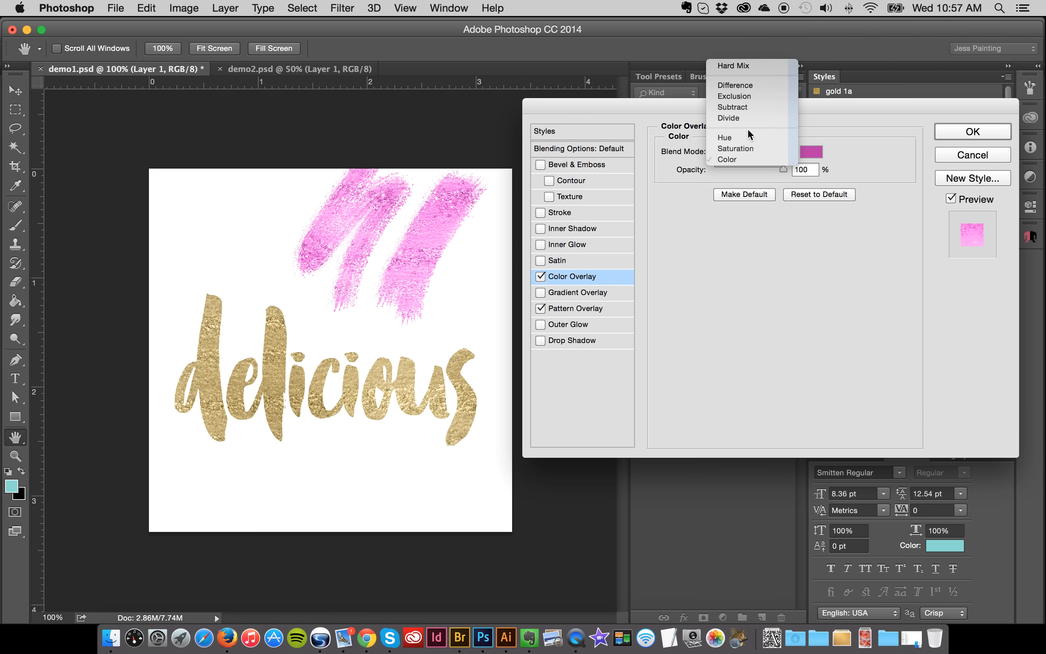
pyautogui.click(748, 129)
pyautogui.click(737, 151)
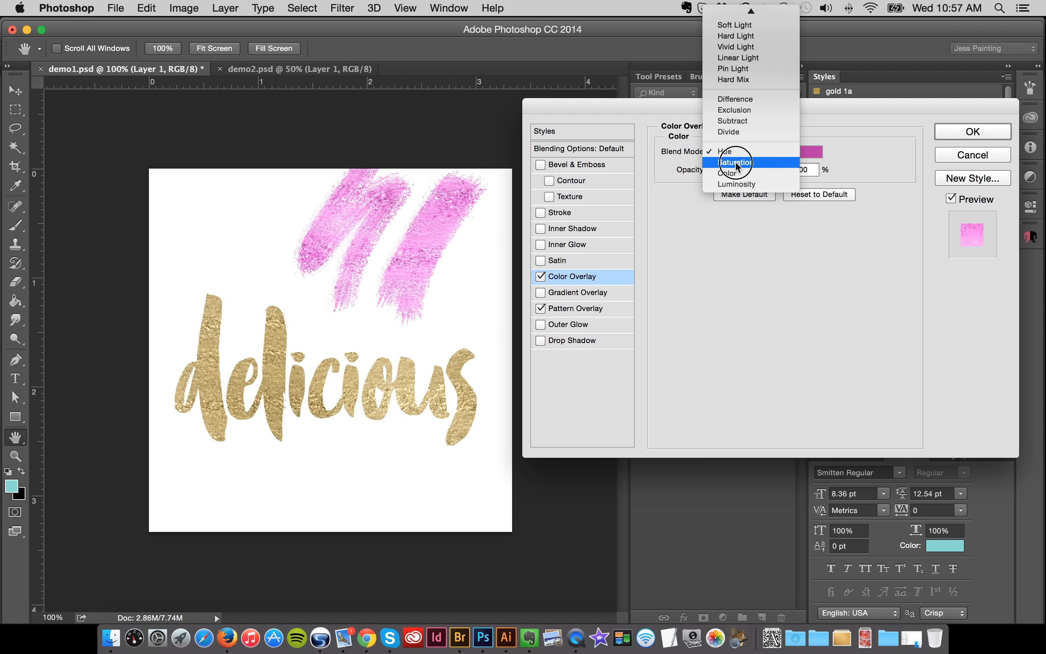
pyautogui.click(731, 168)
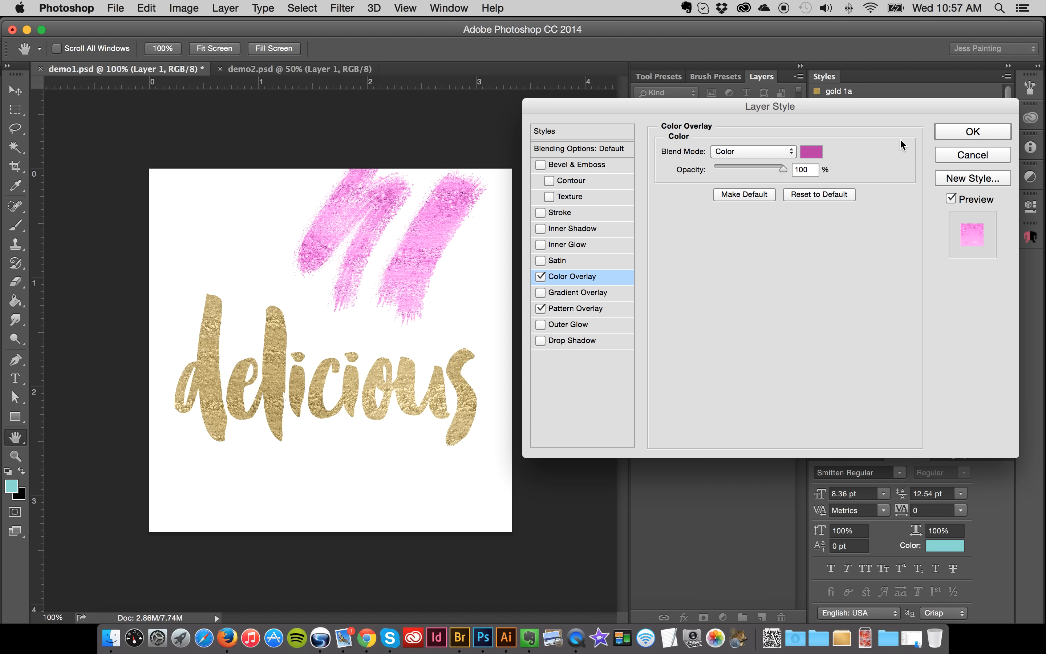
# Accept Layer 1's overlay settings and paint a near-vertical stroke about 1 inch long above the "l" of "delicious"
pyautogui.click(950, 126)
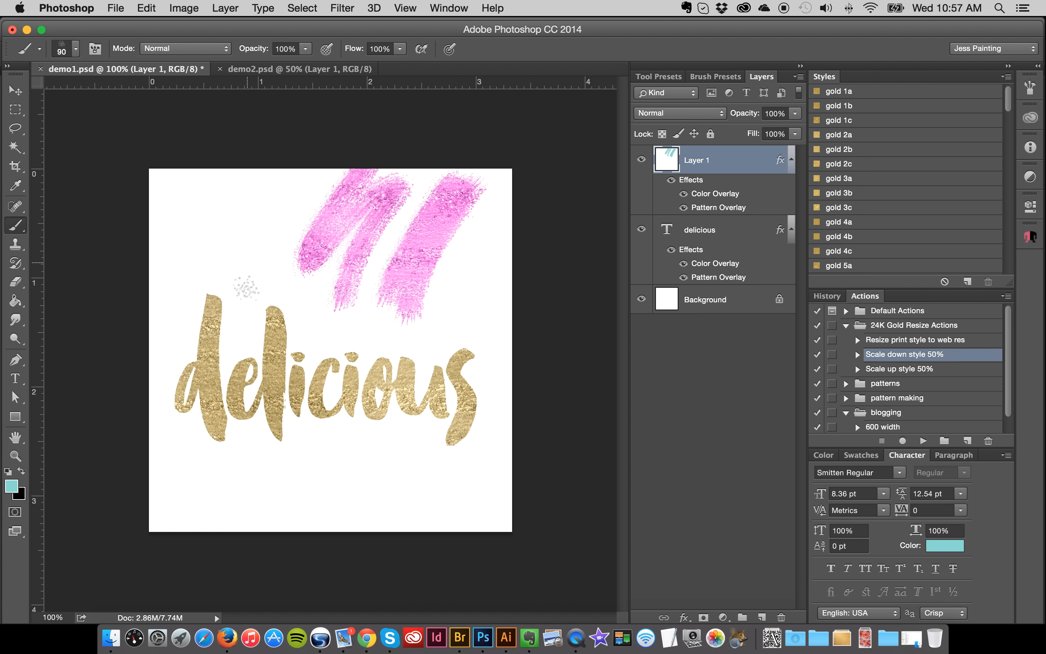
pyautogui.moveTo(275, 171); pyautogui.dragTo(264, 276)
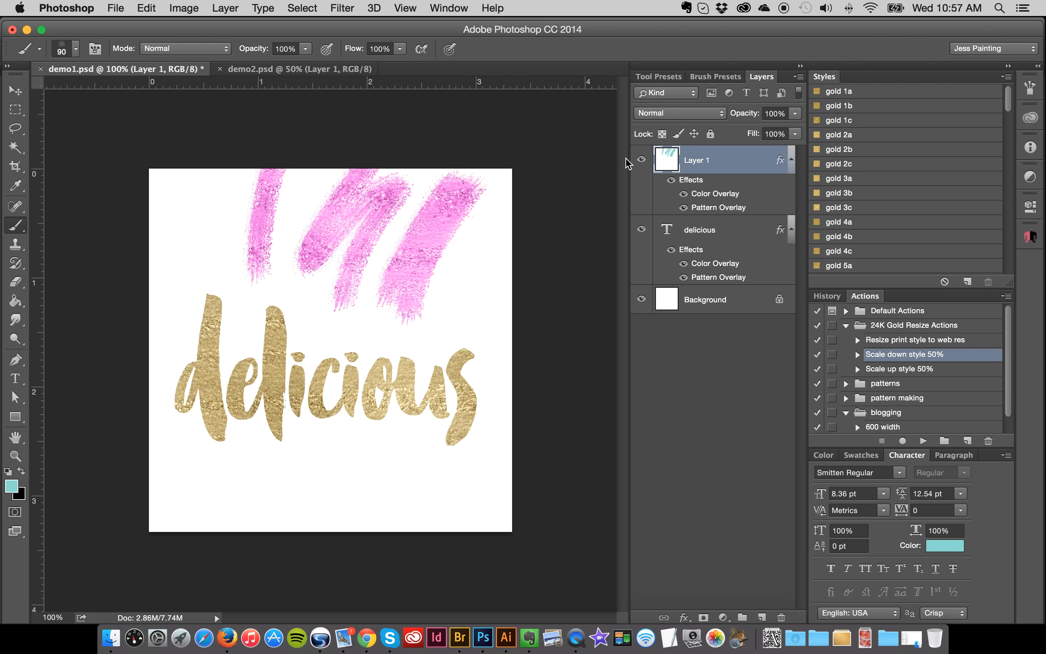
# Activate the Move tool and switch to the demo2.psd document, bringing the upper edge of its gold border into view
pyautogui.click(17, 90)
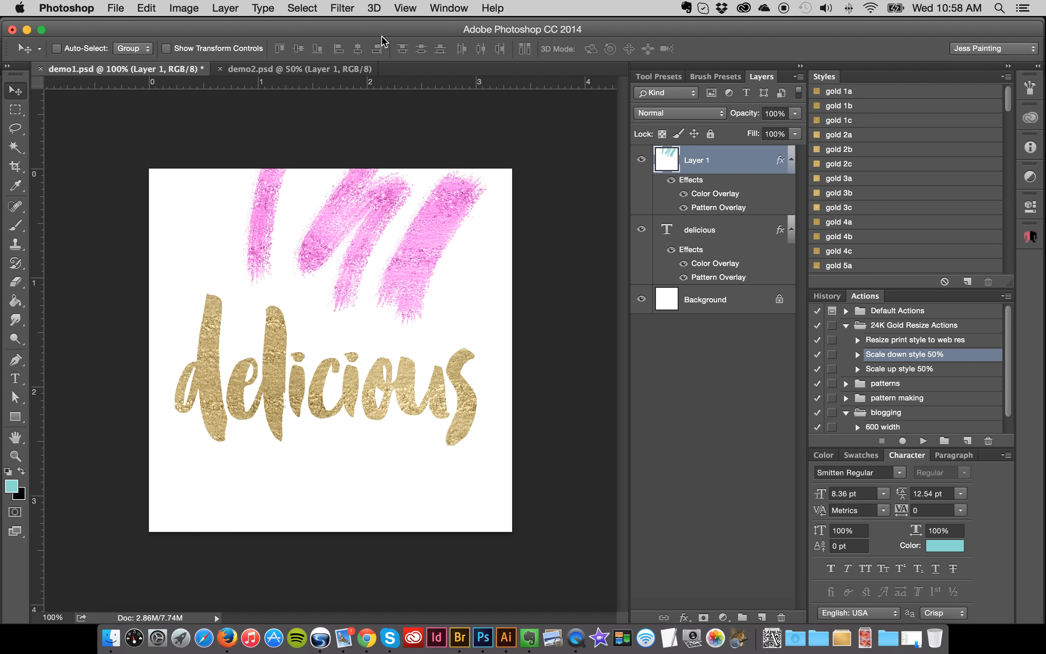
pyautogui.click(311, 70)
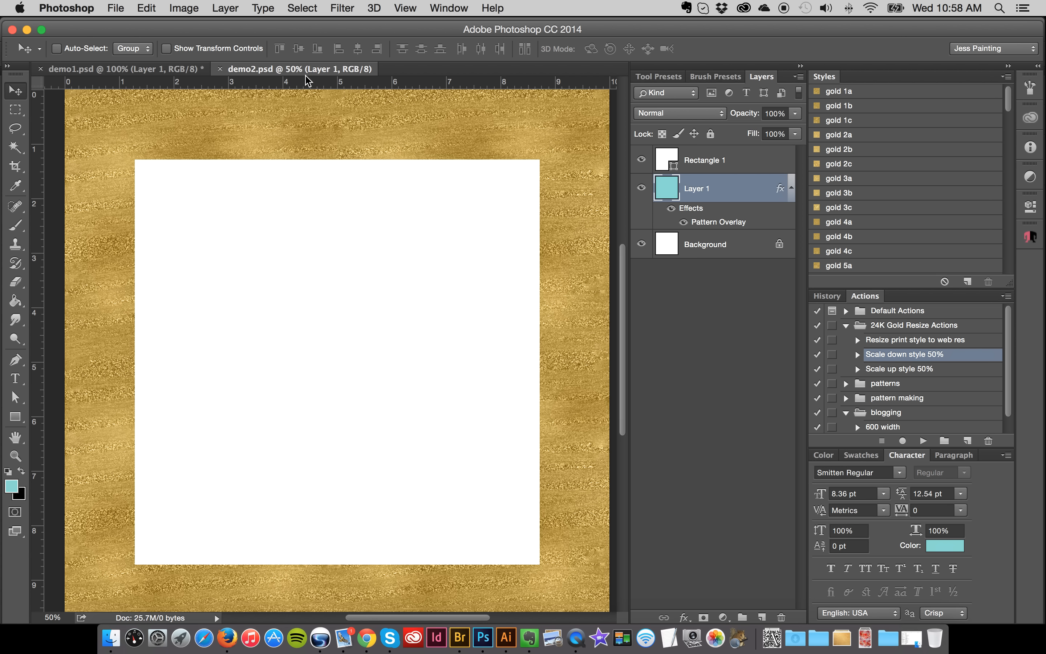
pyautogui.moveTo(623, 250); pyautogui.dragTo(623, 240)
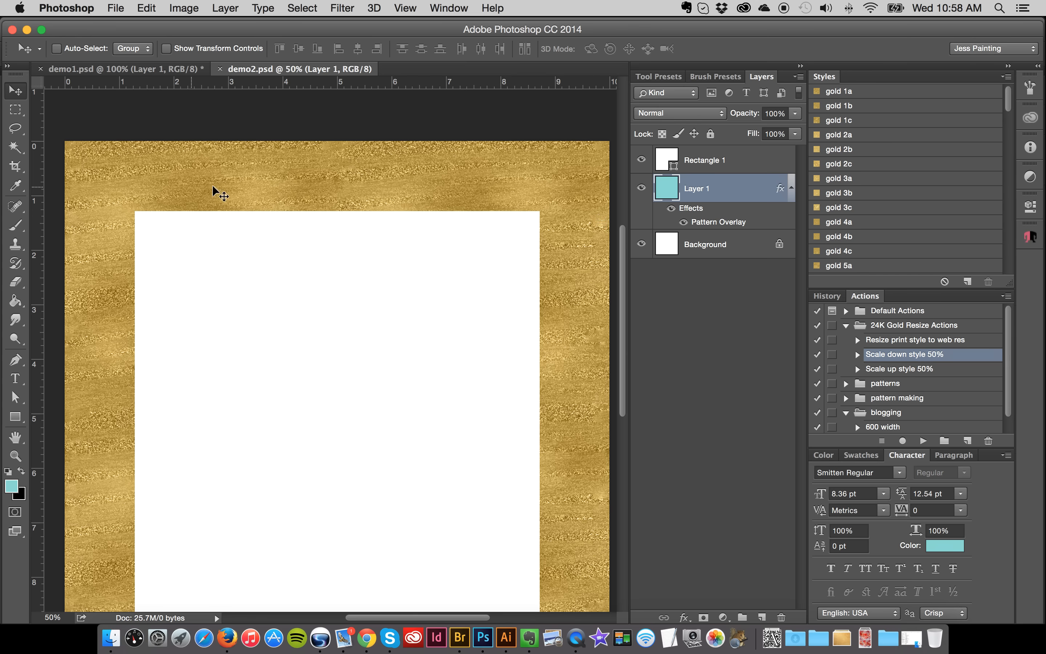
pyautogui.scroll(2, 624, 242)
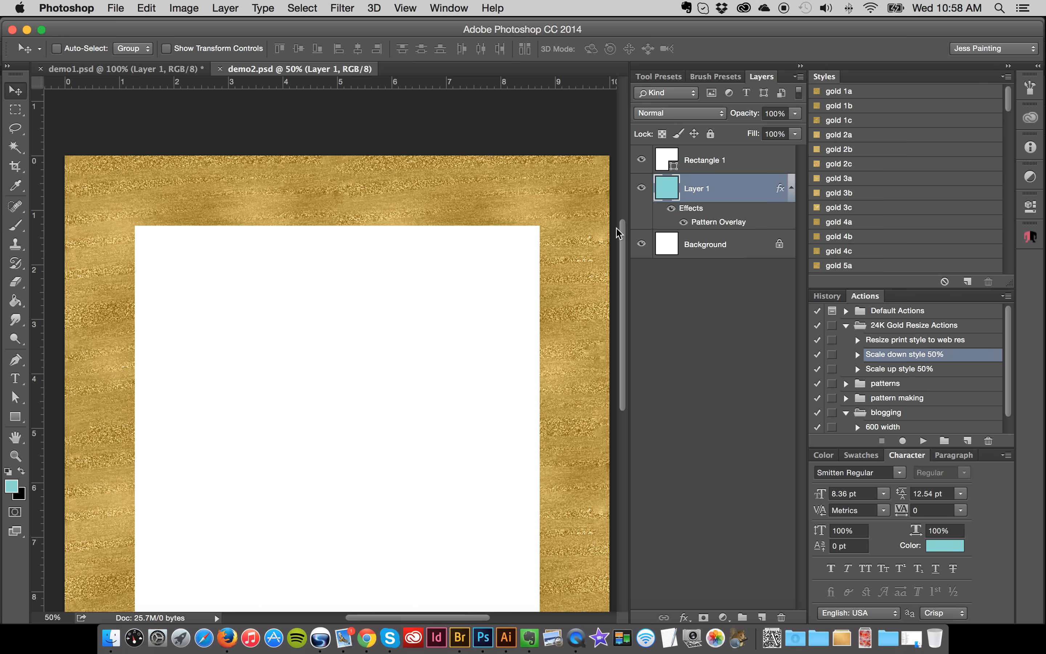
pyautogui.scroll(-2, 621, 232)
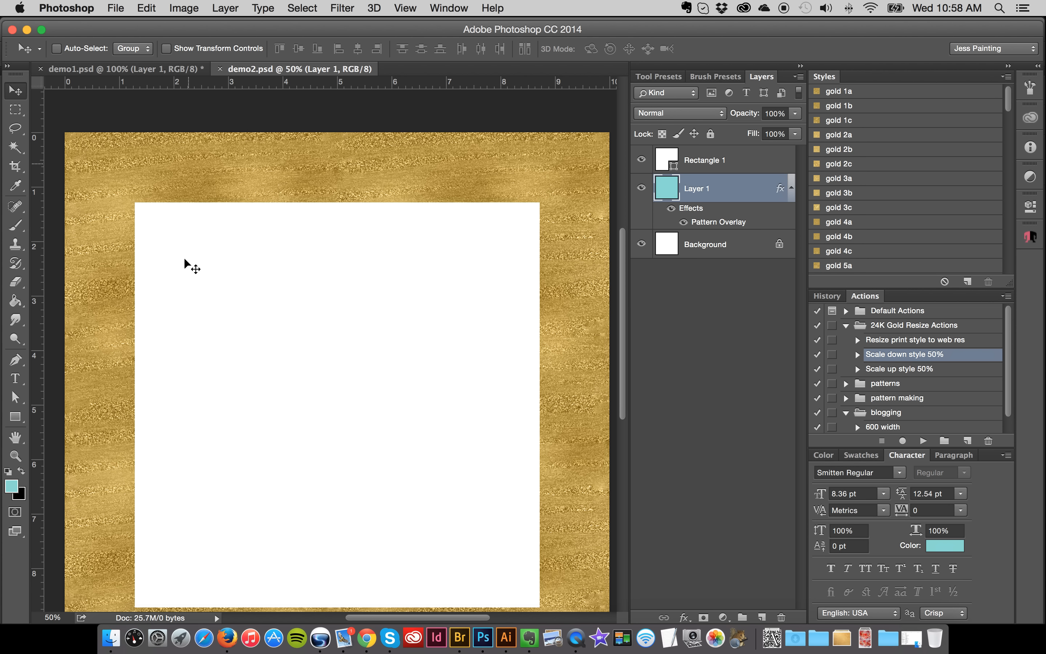
# Select the Rectangle 1 layer and toggle its visibility off and on twice to examine Layer 1's gold pattern for visible repeats
pyautogui.click(721, 162)
pyautogui.click(642, 159)
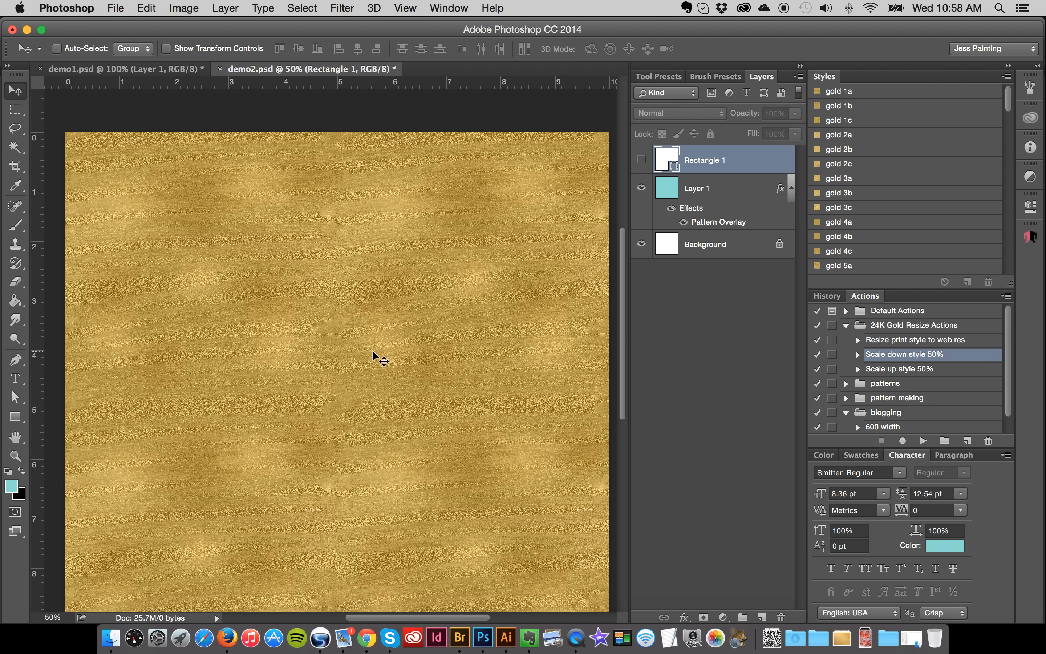
pyautogui.click(642, 159)
pyautogui.click(623, 269)
pyautogui.moveTo(622, 268); pyautogui.dragTo(620, 294)
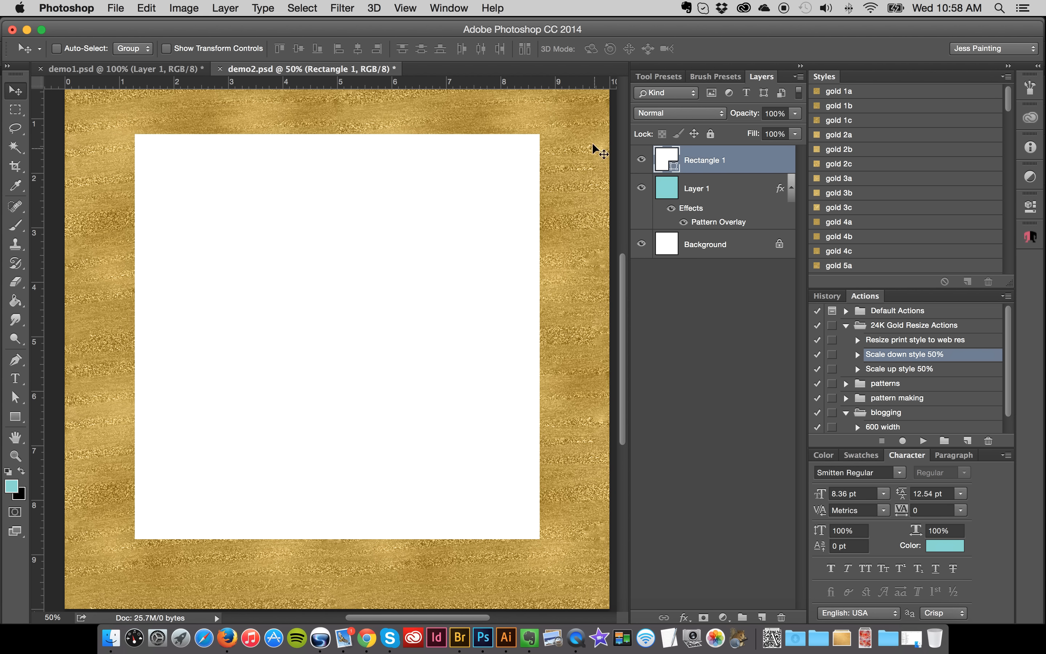
pyautogui.click(643, 157)
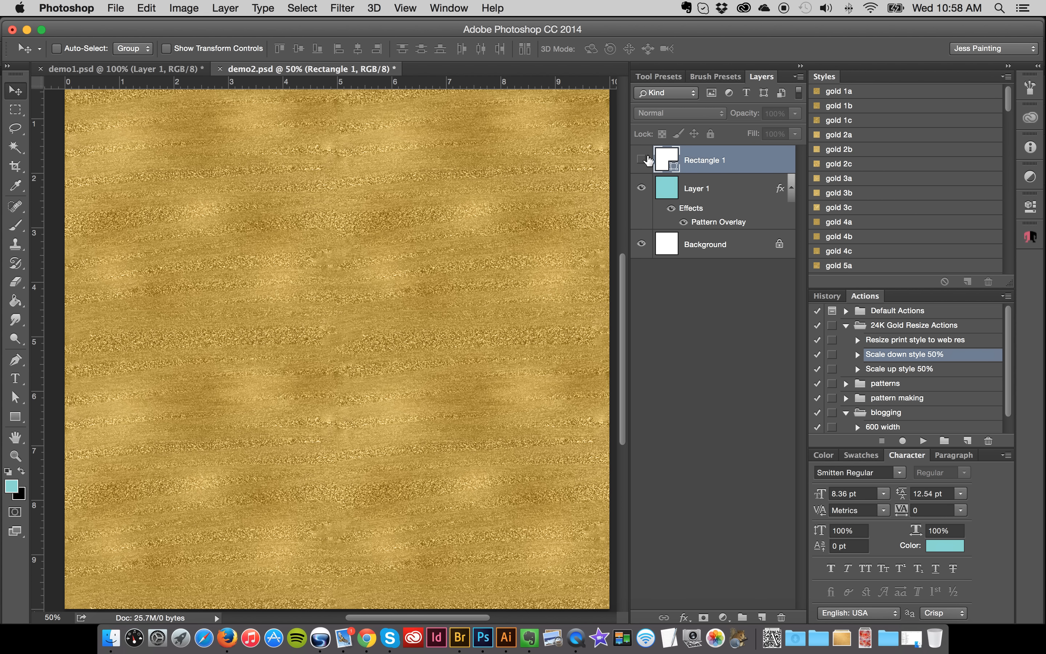
pyautogui.click(642, 159)
pyautogui.moveTo(625, 312); pyautogui.dragTo(626, 291)
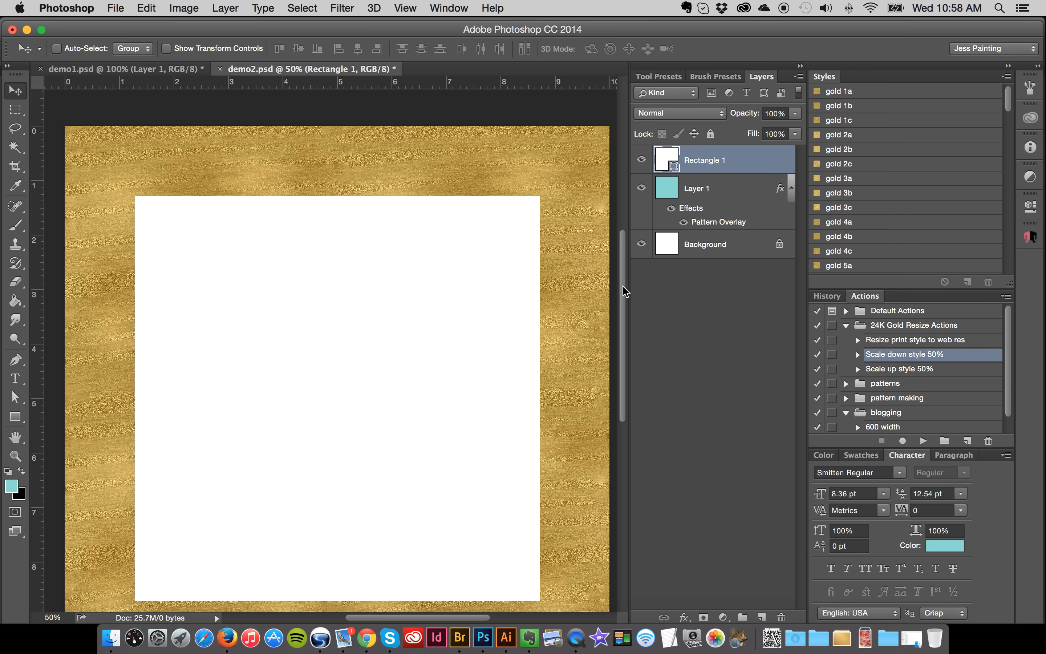